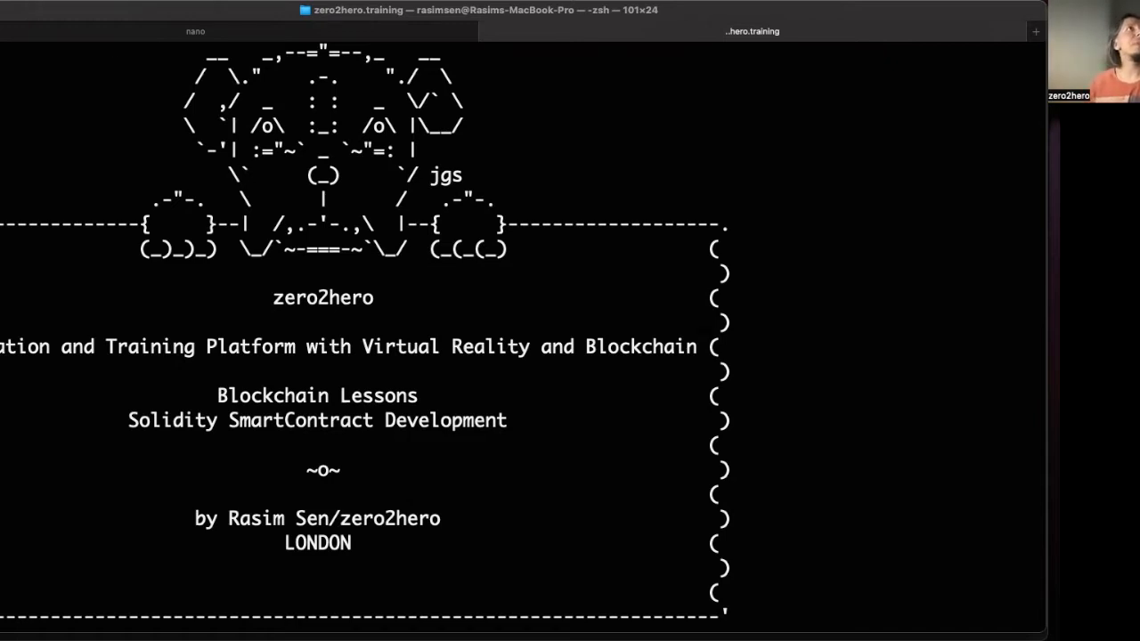
# Step: Look up the Ganache documentation and MetaMask download links in the zero2hero-lesson-notes.txt file
pyautogui.click(239, 37)
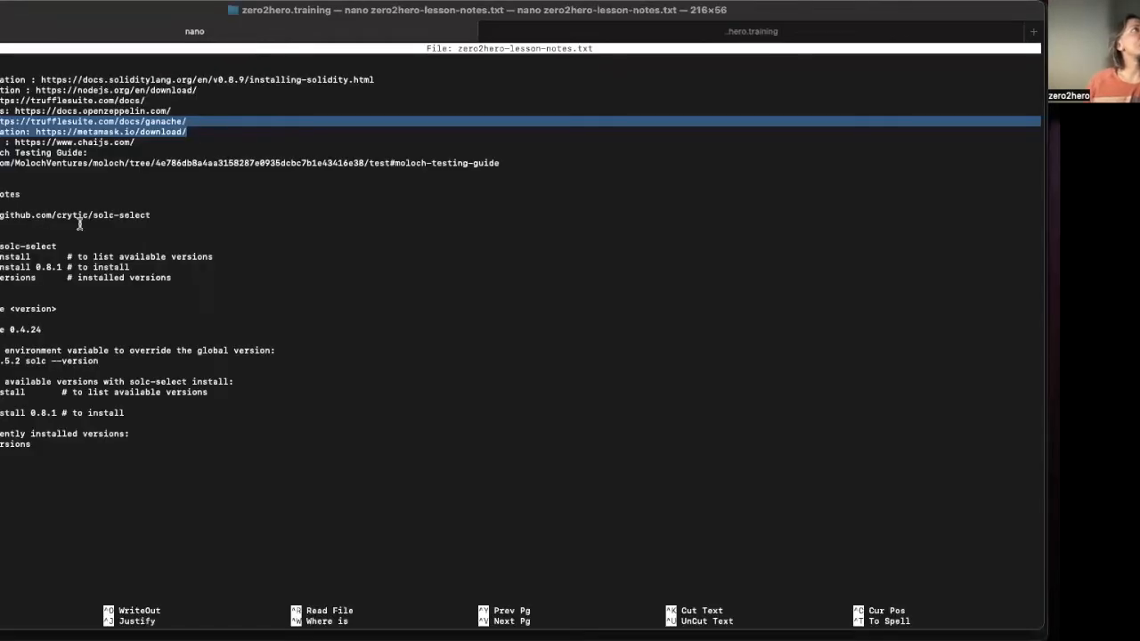
pyautogui.moveTo(201, 123); pyautogui.dragTo(2, 120)
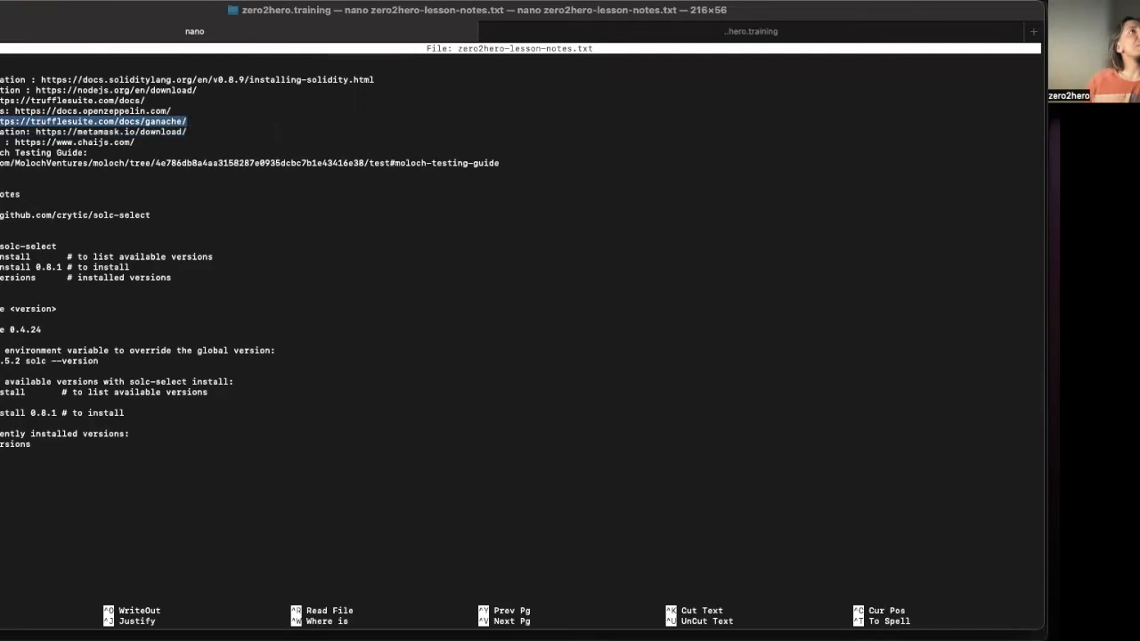
pyautogui.moveTo(187, 132); pyautogui.dragTo(37, 131)
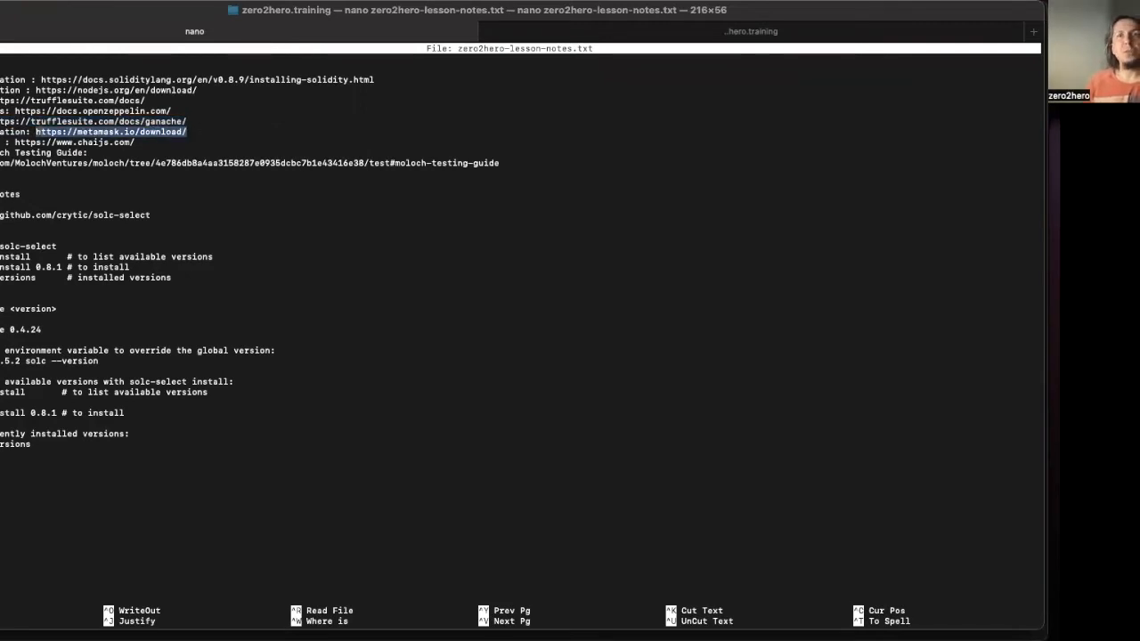
# Step: Switch to Chrome and view the Ganache and MetaMask download pages and the installed MetaMask wallet
pyautogui.press('super+Tab')
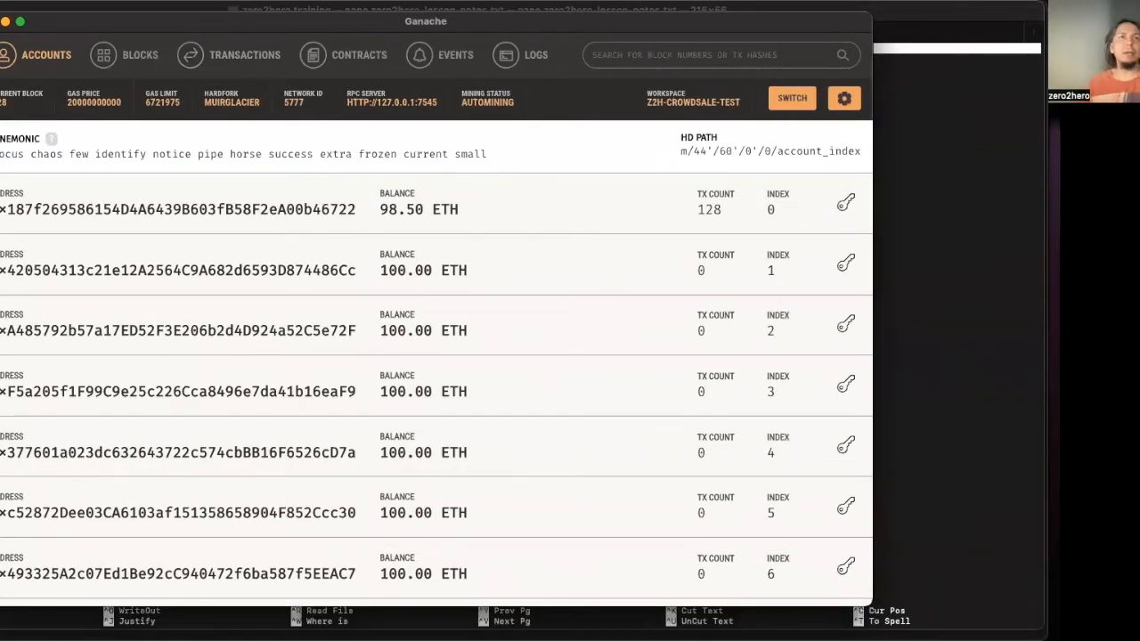
pyautogui.press('super+Tab')
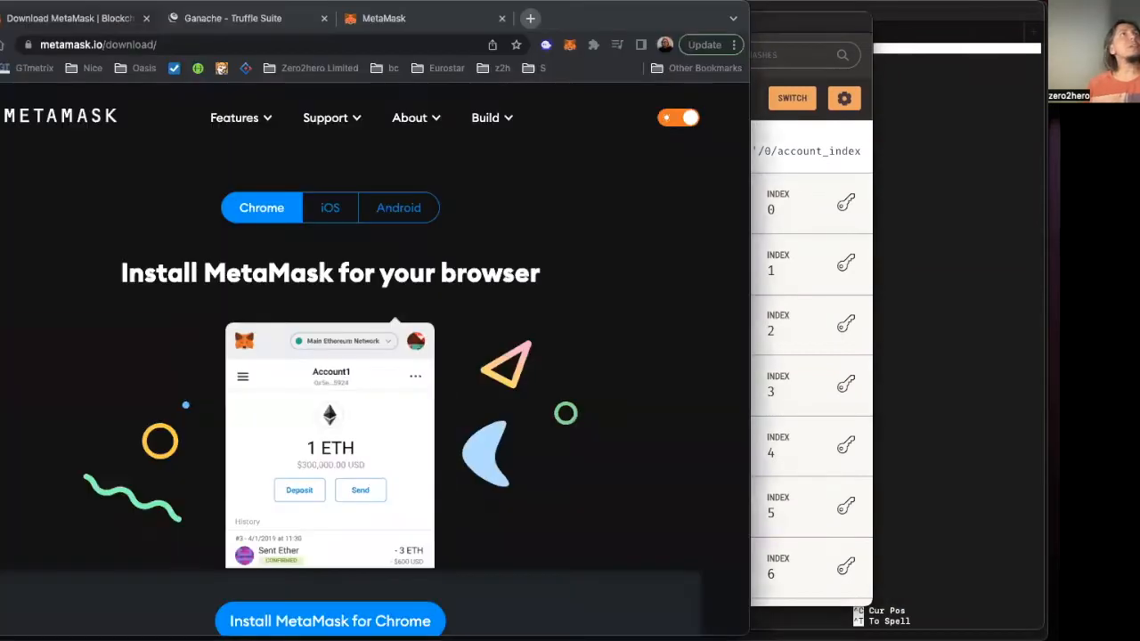
pyautogui.click(224, 20)
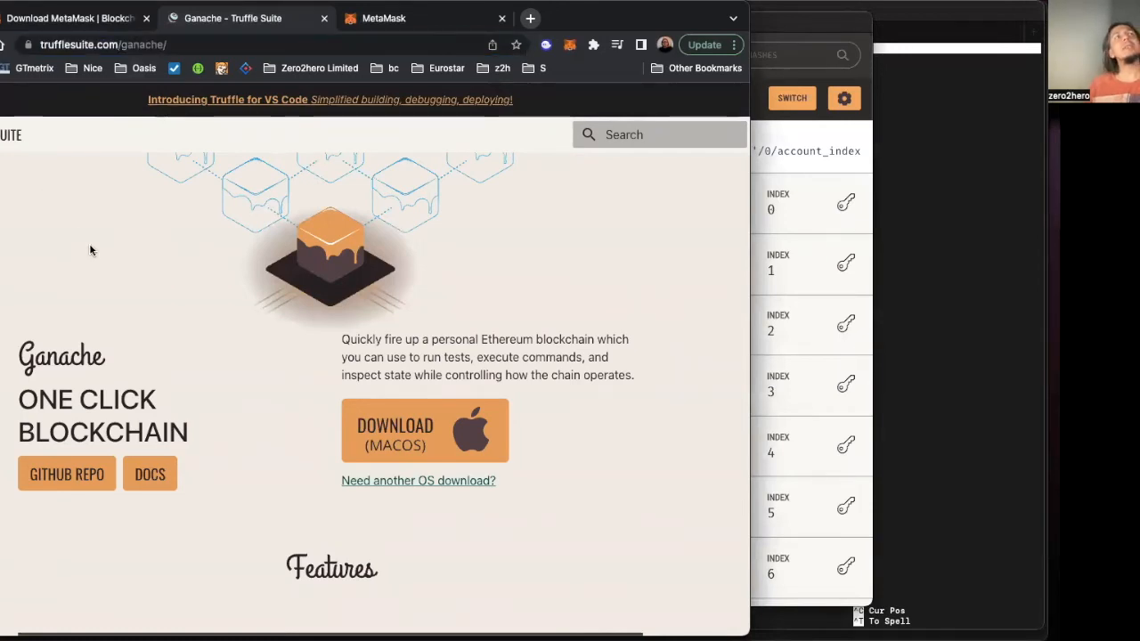
pyautogui.click(88, 20)
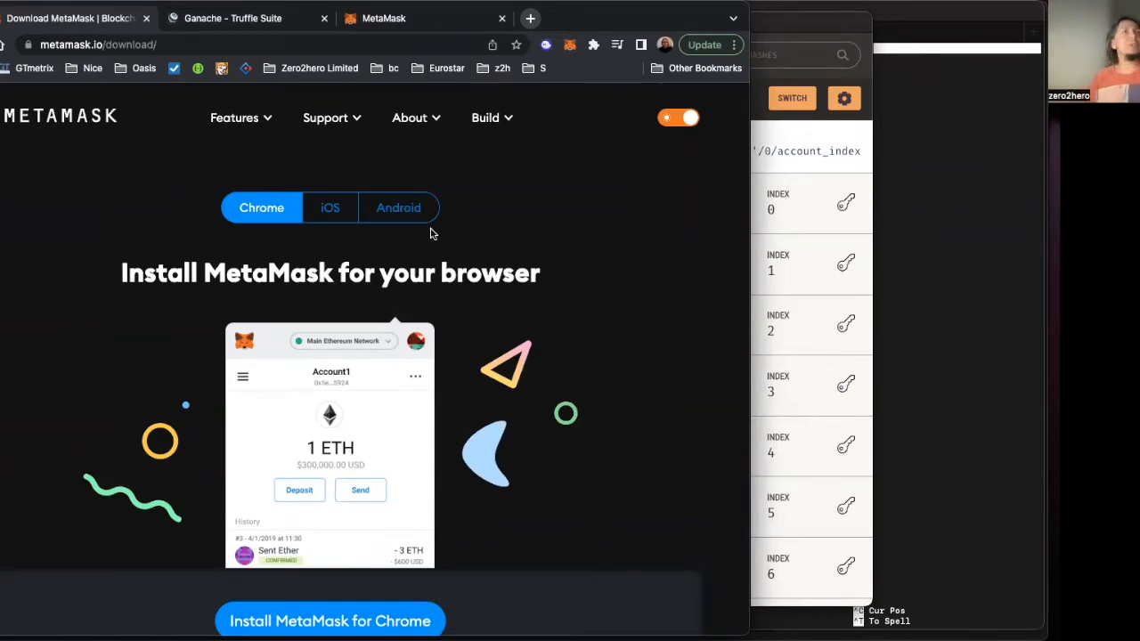
pyautogui.click(569, 43)
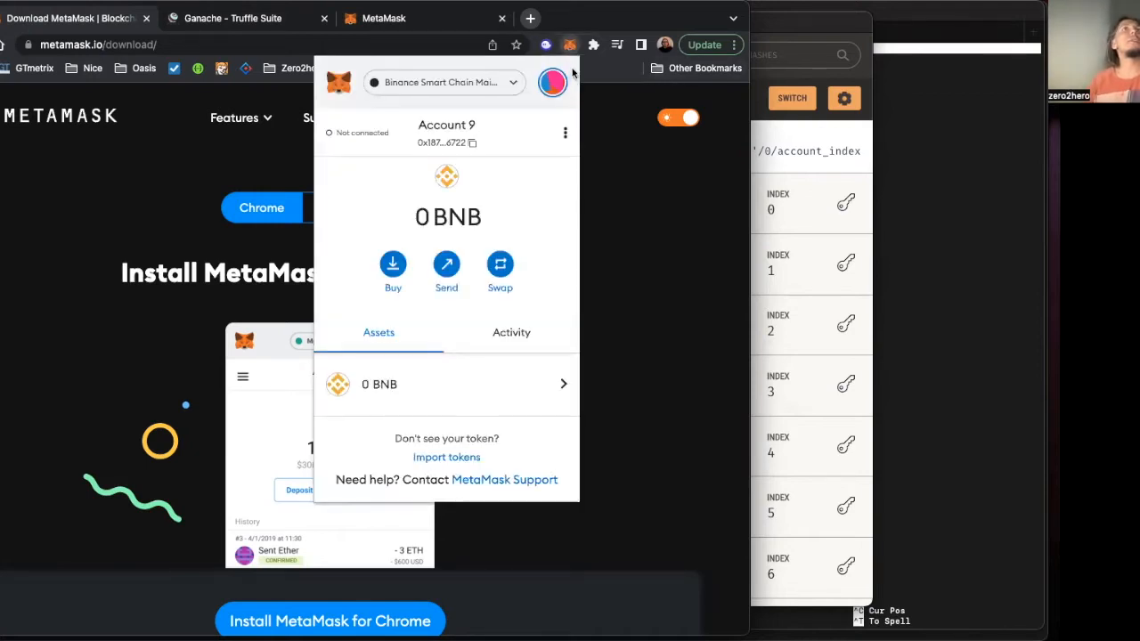
pyautogui.click(645, 247)
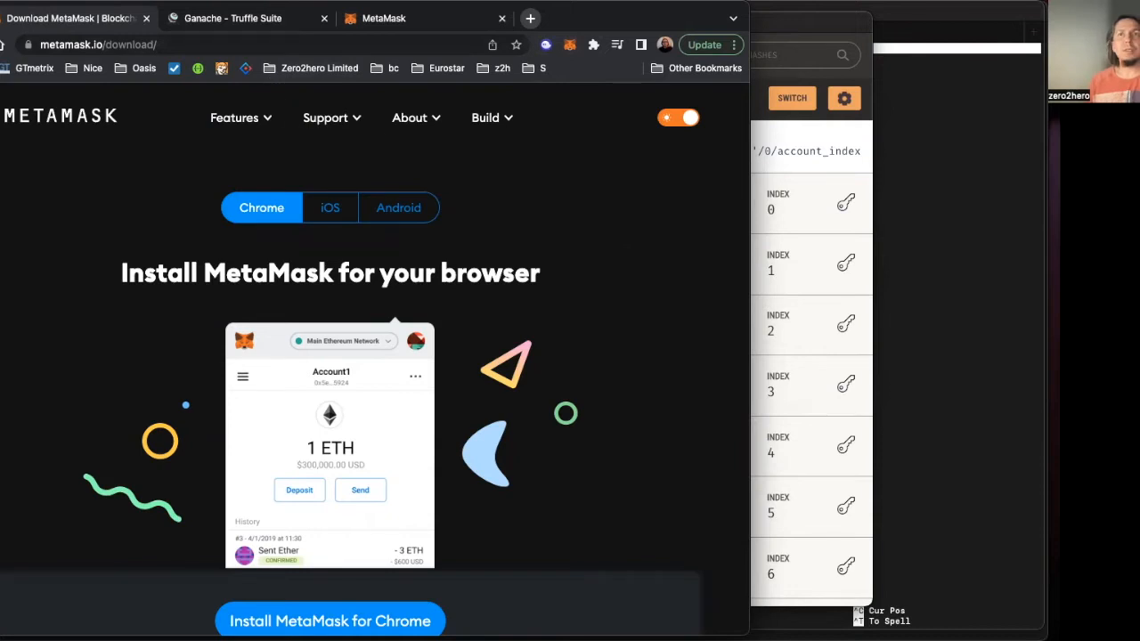
# Step: Switch to Ganache and reposition its window so the full accounts list and server details are in view
pyautogui.click(784, 445)
pyautogui.moveTo(420, 29); pyautogui.dragTo(361, 27)
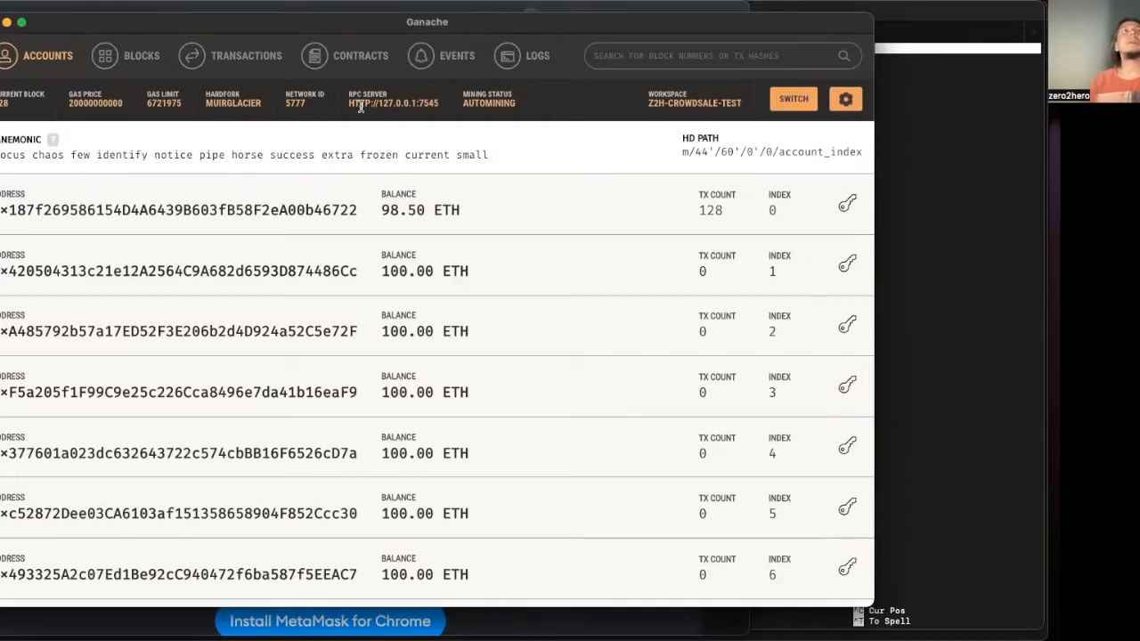
pyautogui.moveTo(560, 27); pyautogui.dragTo(495, 21)
pyautogui.moveTo(683, 23); pyautogui.dragTo(757, 41)
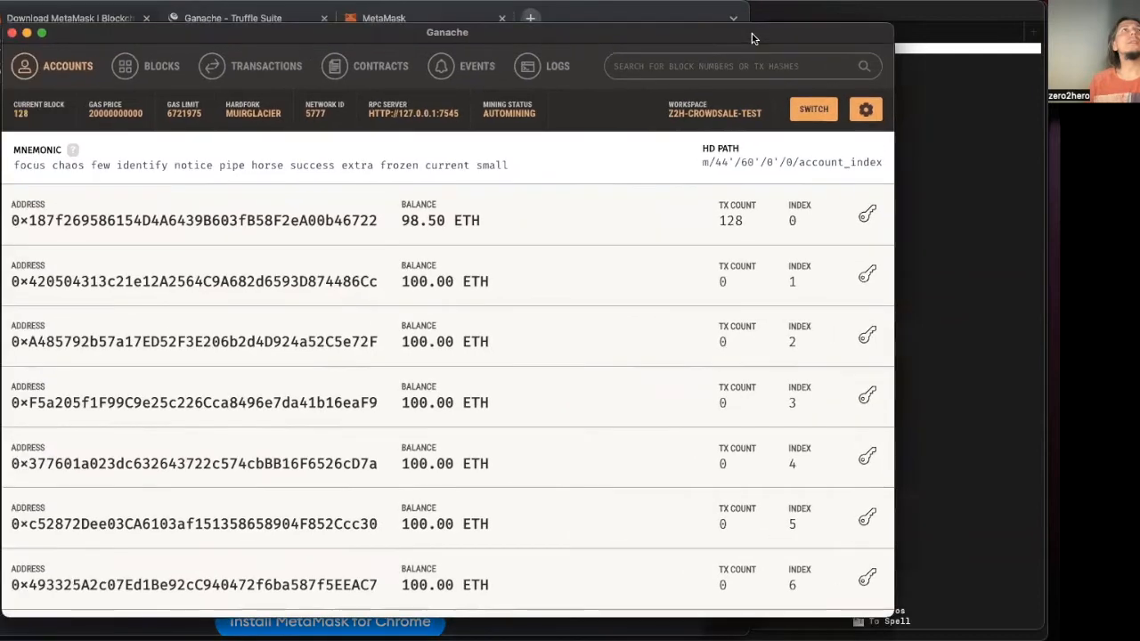
# Step: Switch to Chrome and open the form for adding a custom network in MetaMask's network settings
pyautogui.click(659, 19)
pyautogui.click(568, 45)
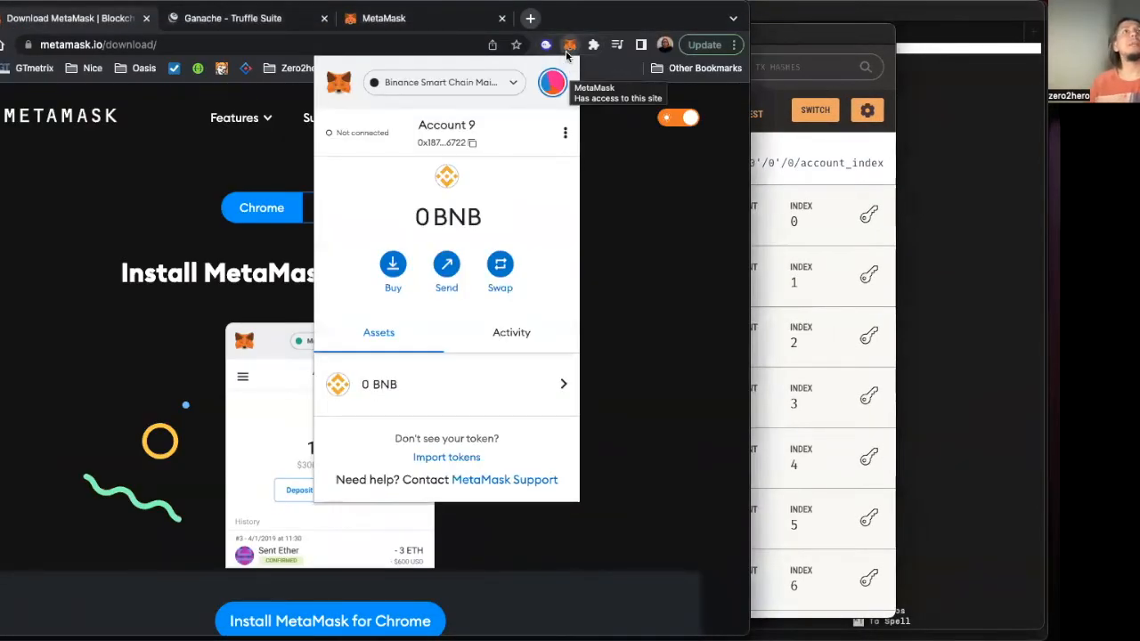
pyautogui.click(553, 87)
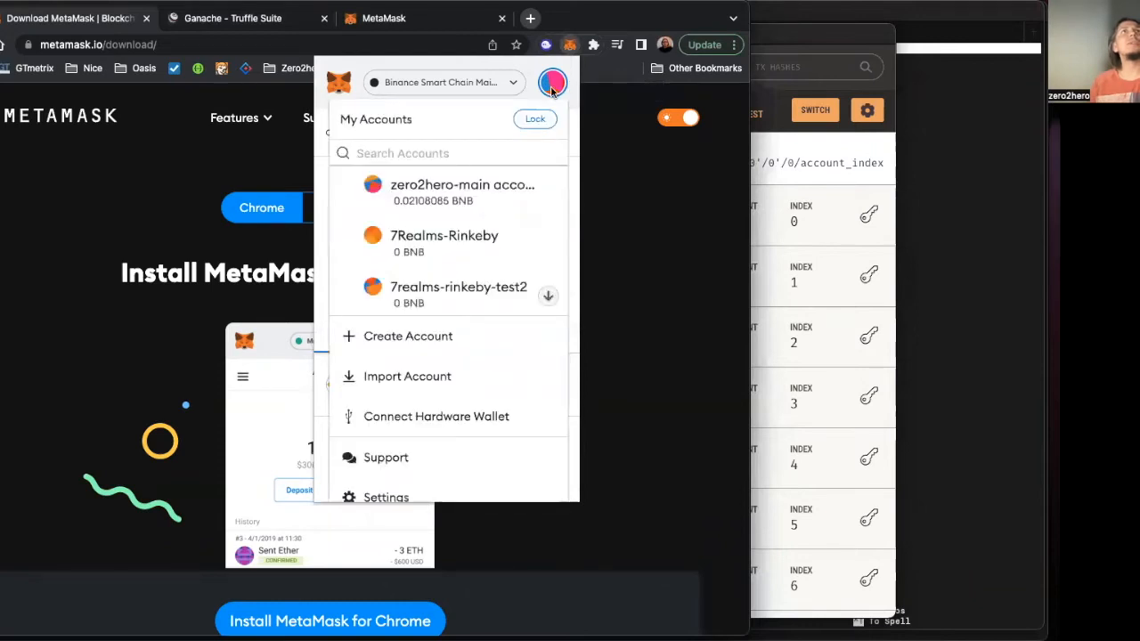
pyautogui.scroll(-1, 432, 383)
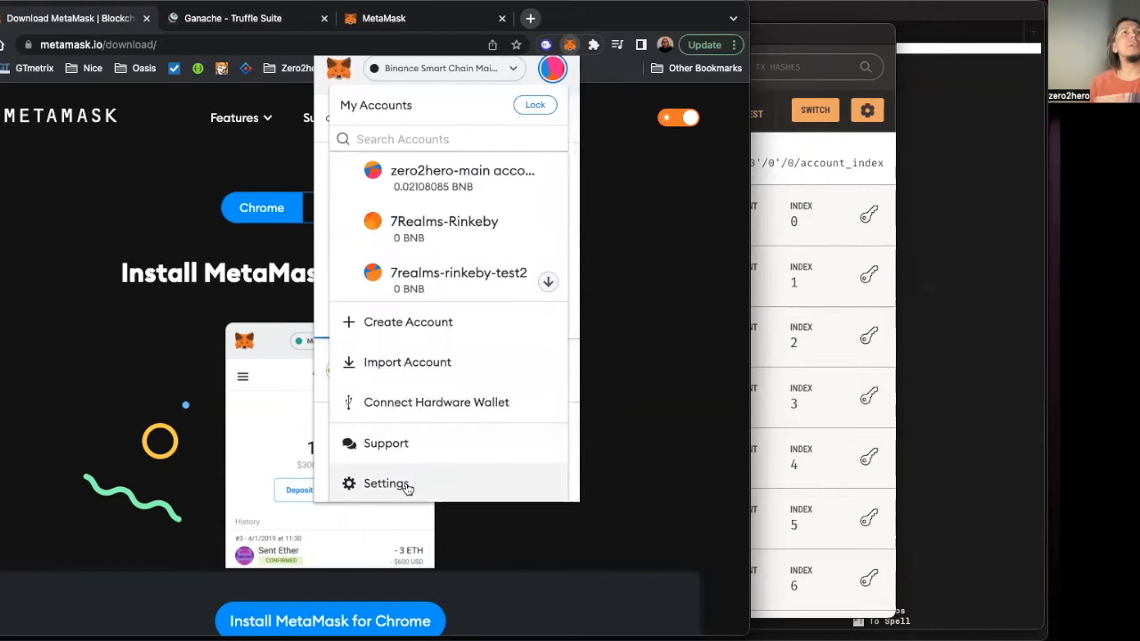
pyautogui.click(405, 485)
pyautogui.click(414, 409)
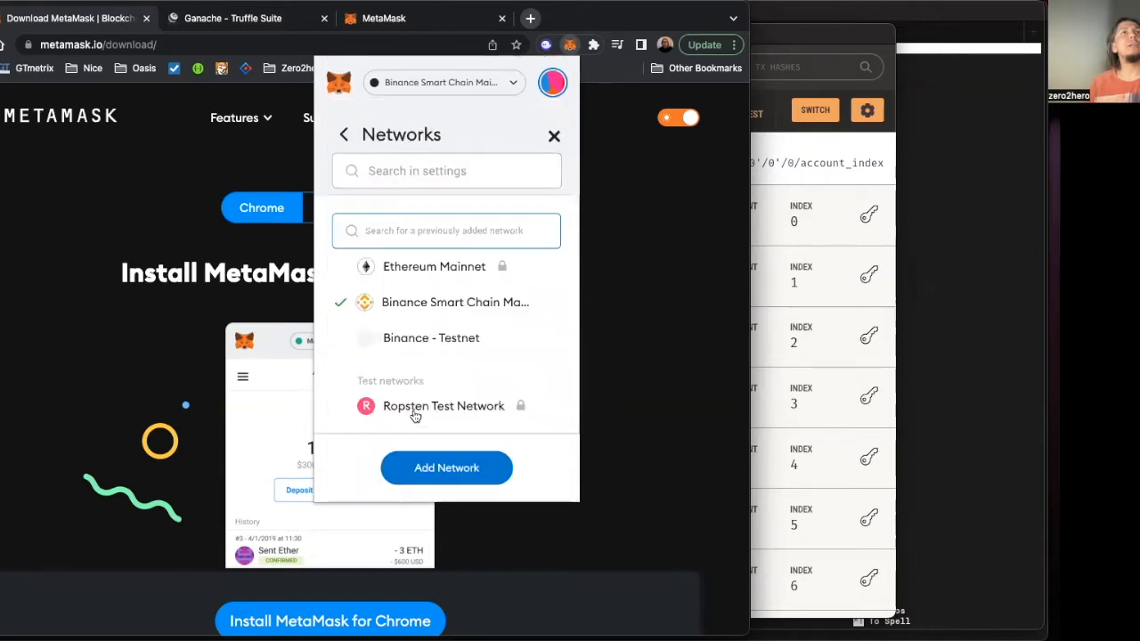
pyautogui.scroll(-3, 472, 406)
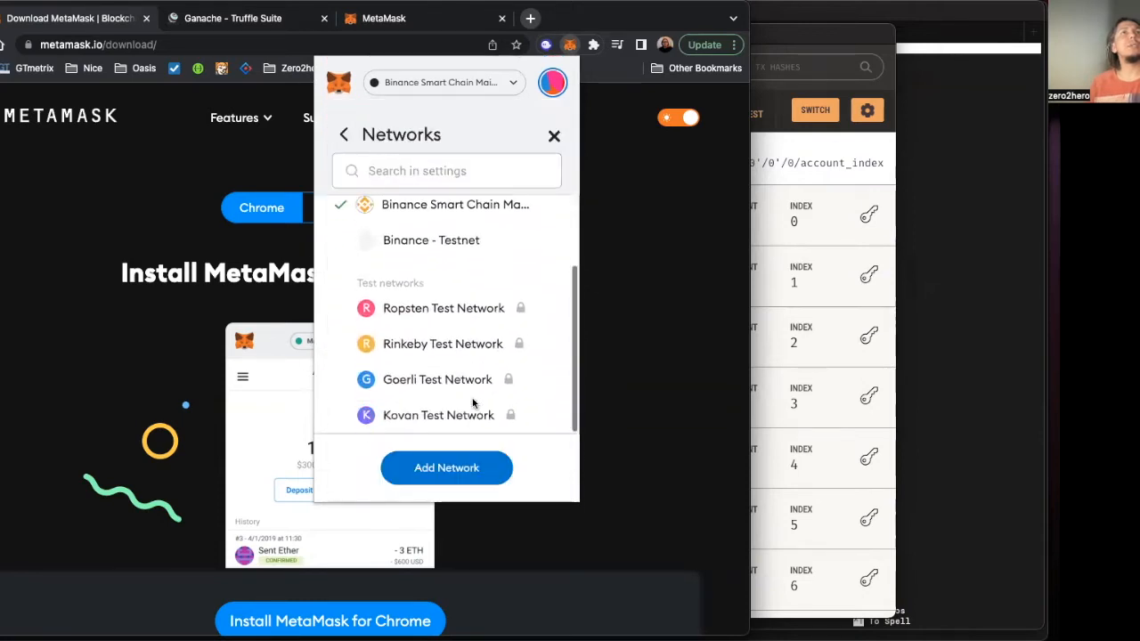
pyautogui.click(464, 473)
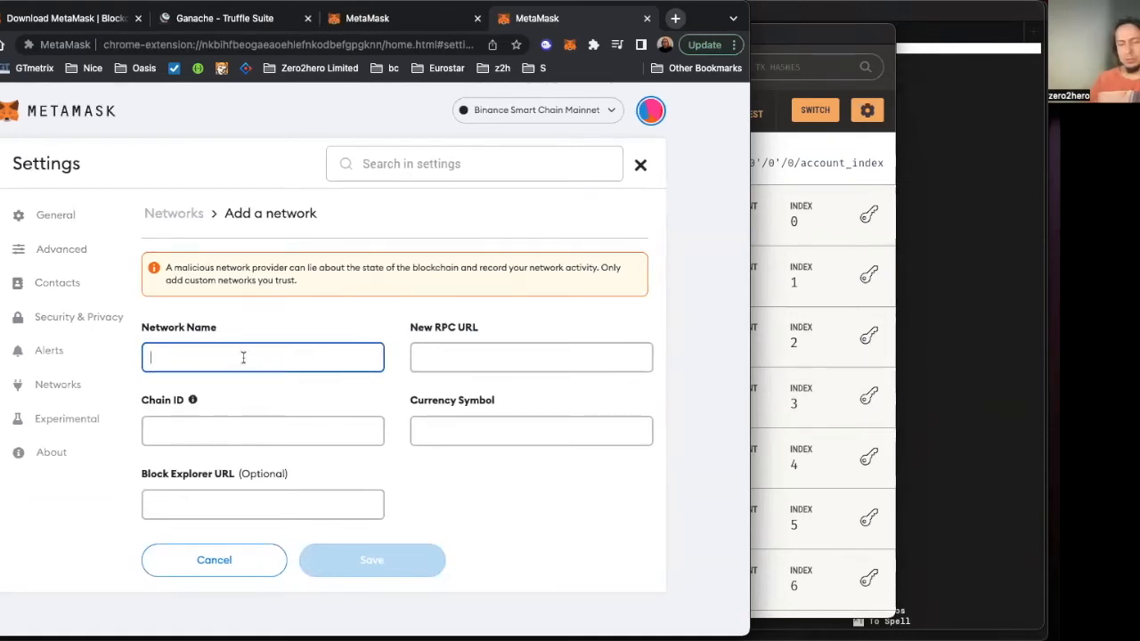
# Step: Enter "Ganache Local Blockchain" as the new network's name
pyautogui.write('Ganache')
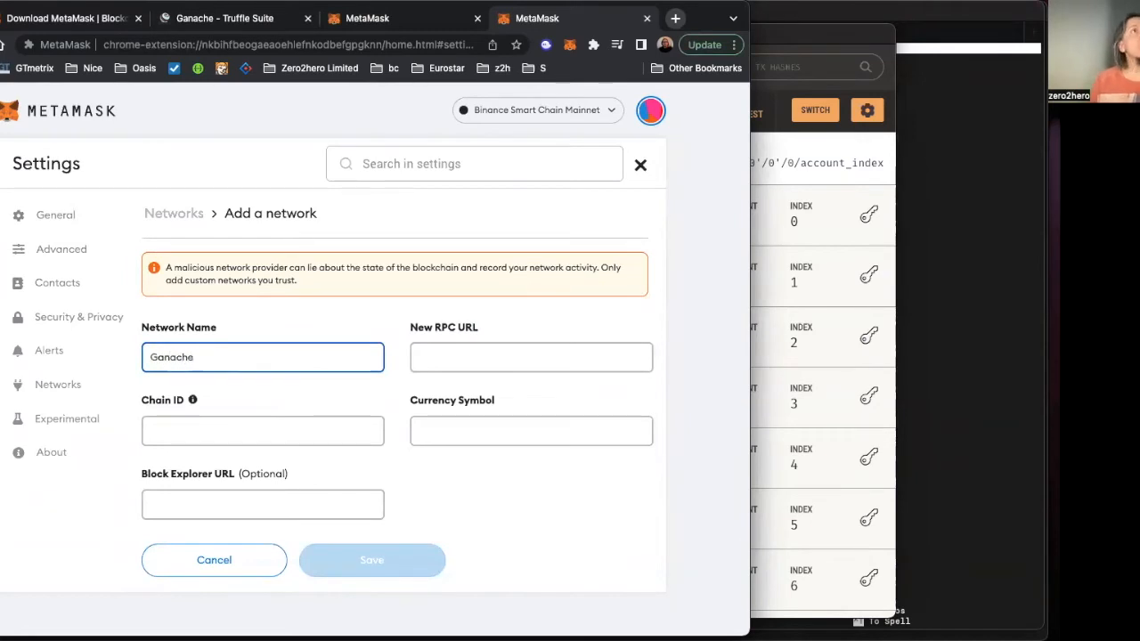
pyautogui.write(' Local')
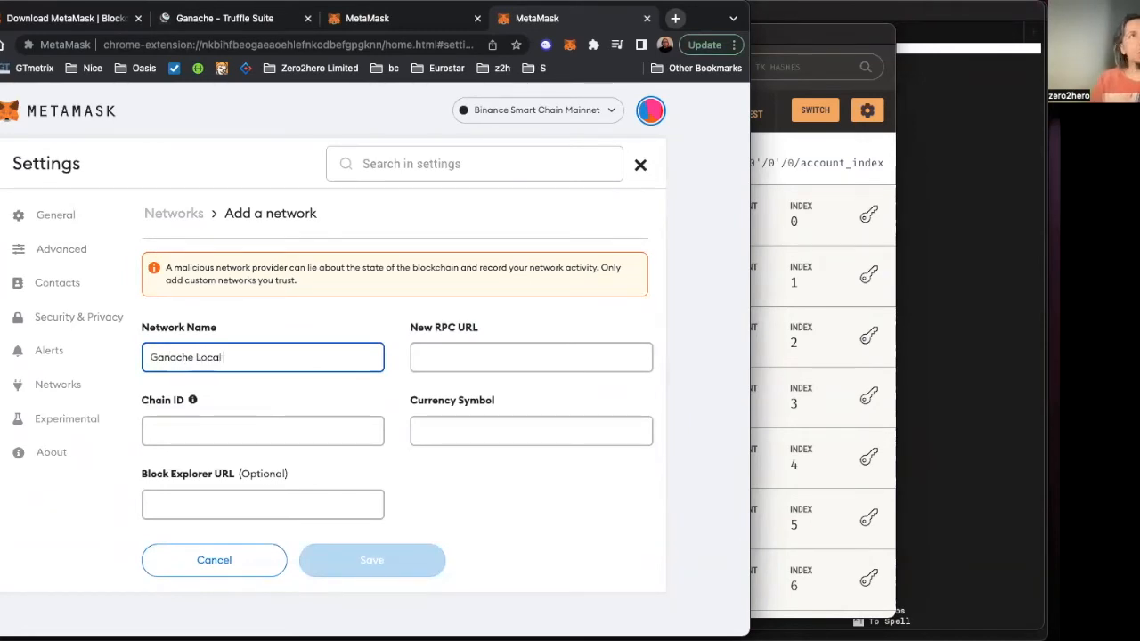
pyautogui.write(' Blco')
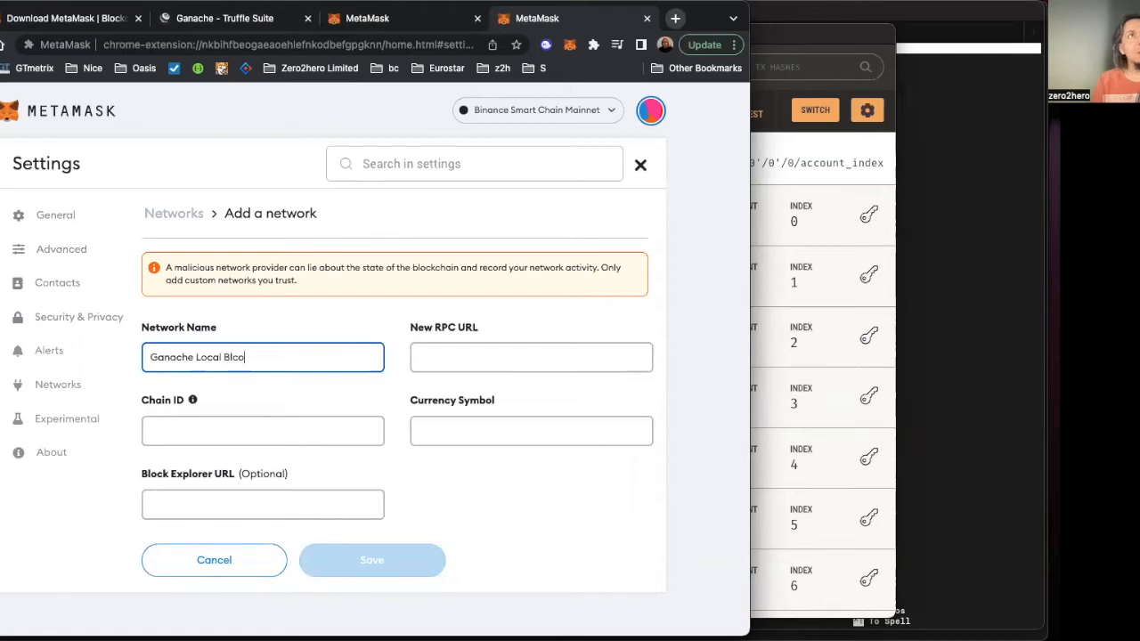
pyautogui.press('BackSpace')
pyautogui.press('BackSpace')
pyautogui.write('ock')
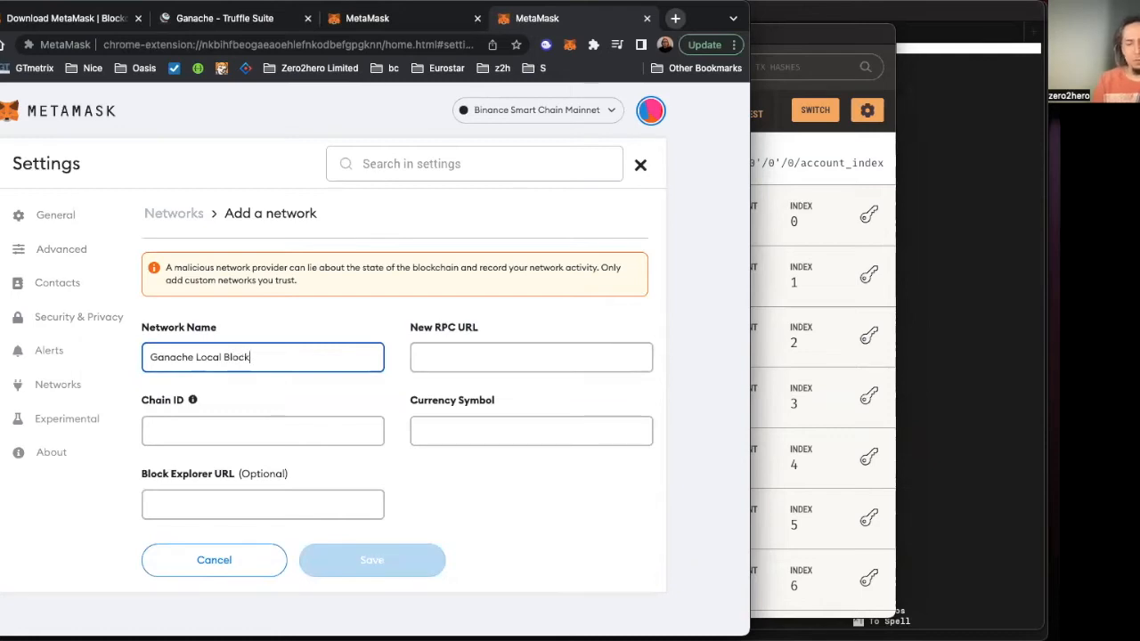
pyautogui.write('chain')
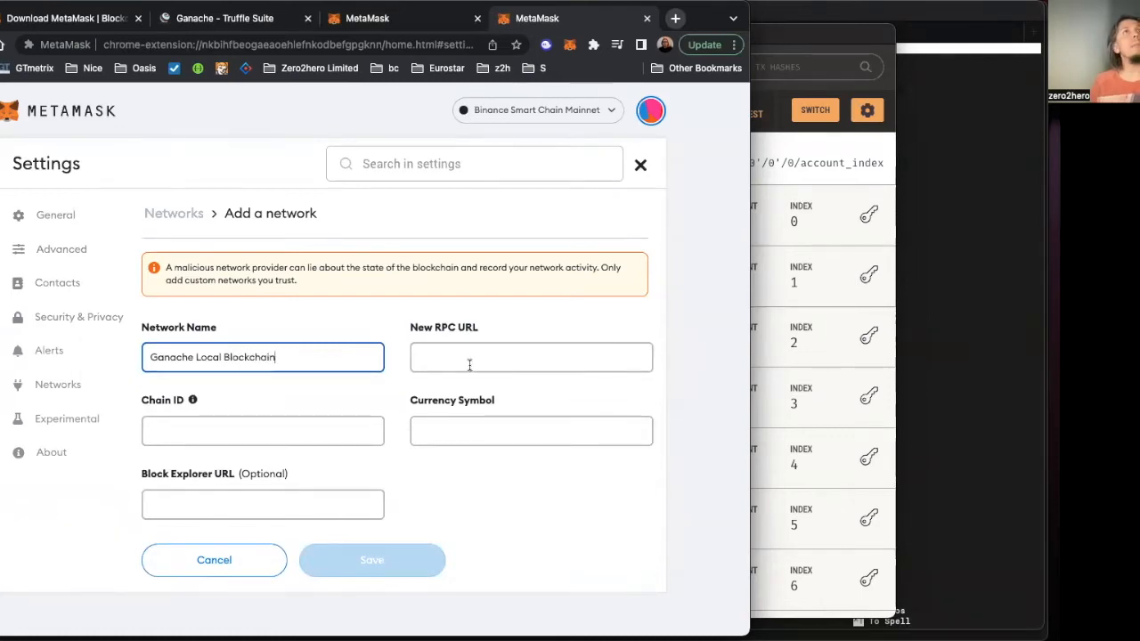
pyautogui.click(429, 356)
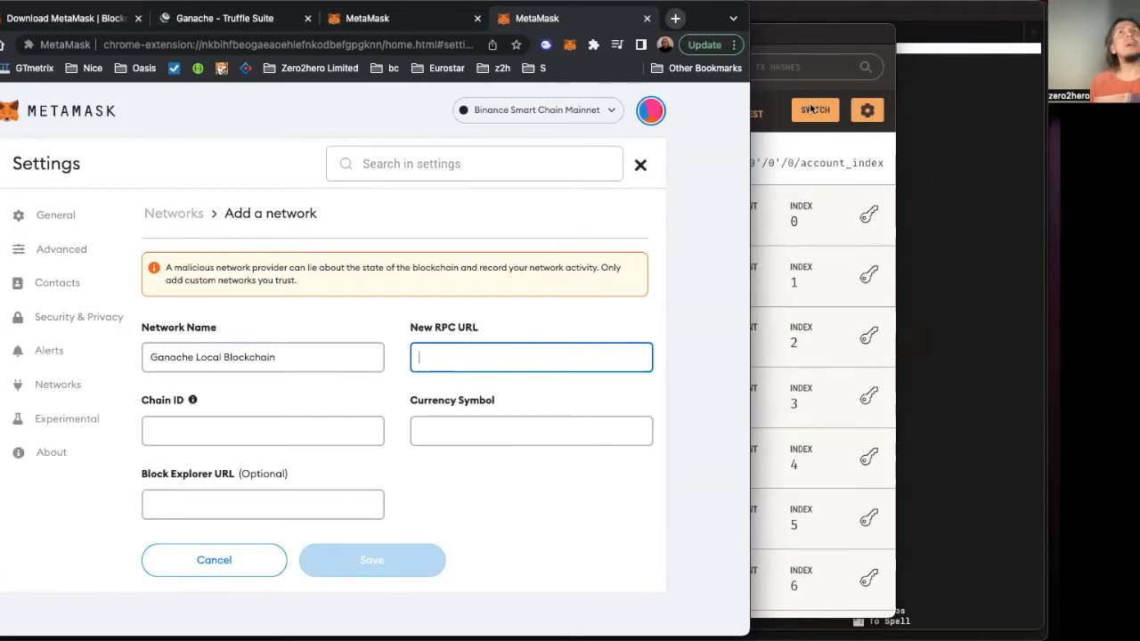
pyautogui.click(811, 42)
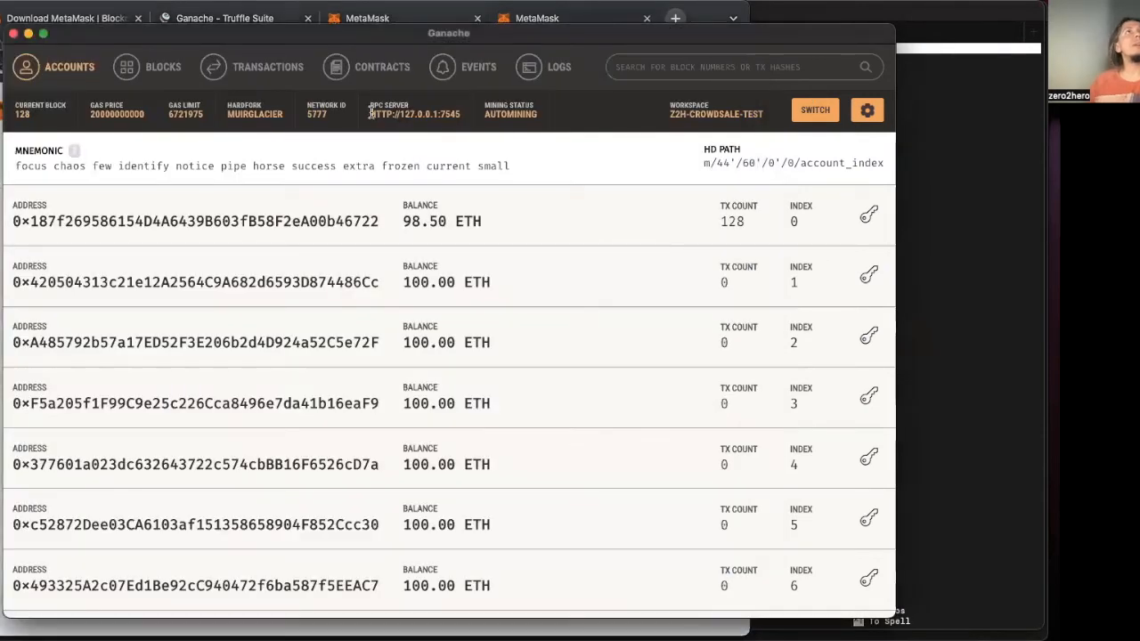
pyautogui.moveTo(372, 113); pyautogui.dragTo(473, 117)
pyautogui.click(459, 115)
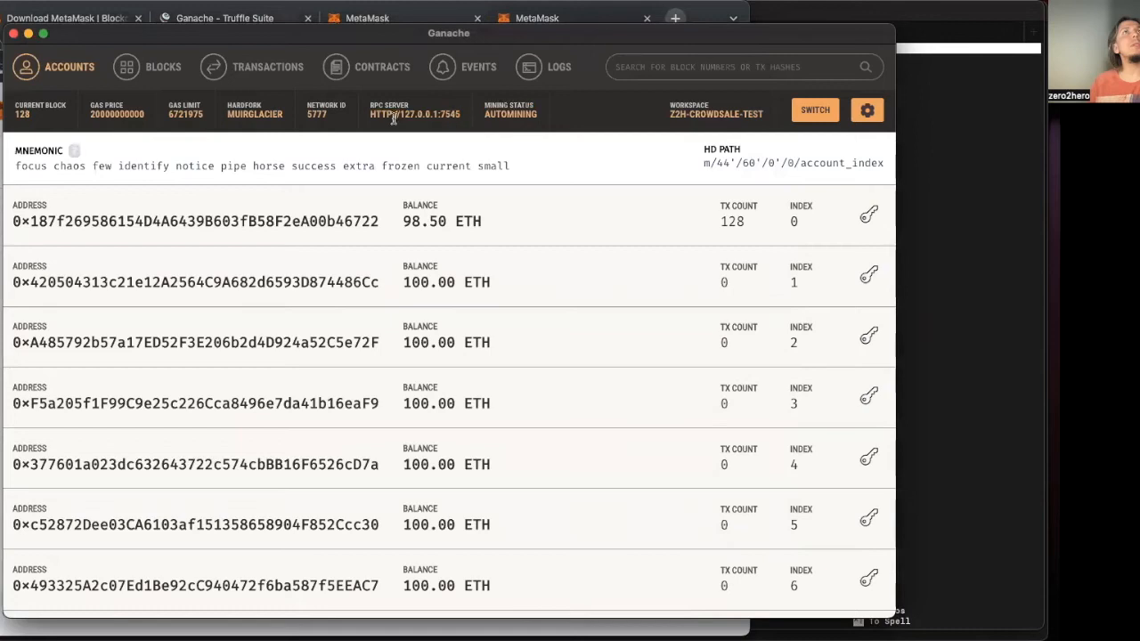
pyautogui.moveTo(371, 115); pyautogui.dragTo(460, 115)
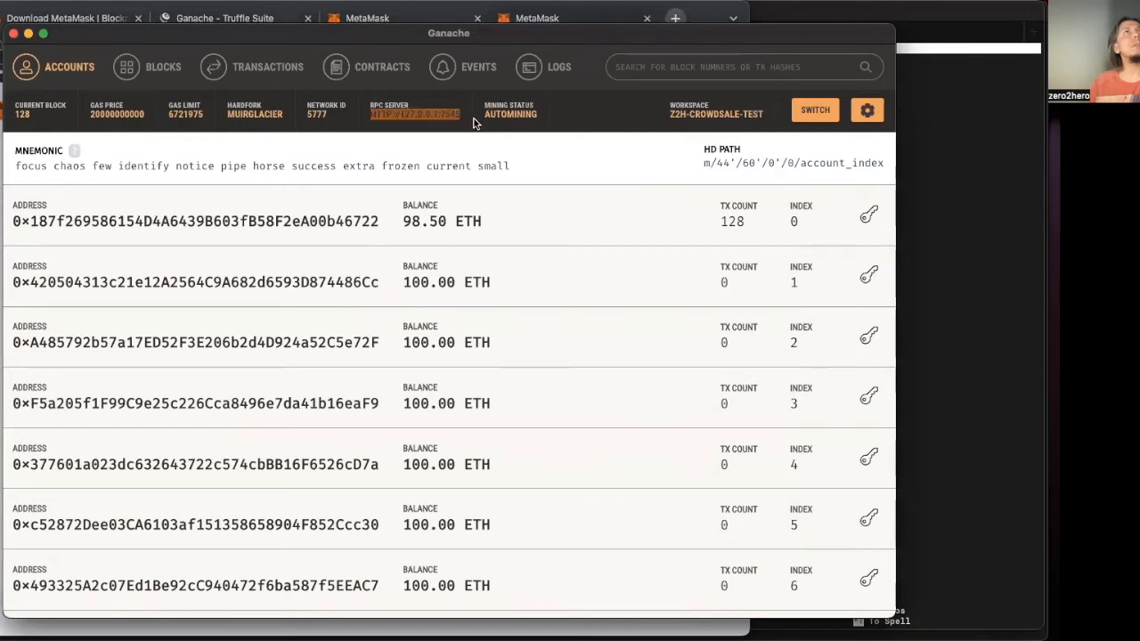
pyautogui.press('super+c')
pyautogui.press('super+Tab')
pyautogui.click(445, 345)
pyautogui.press('super+v')
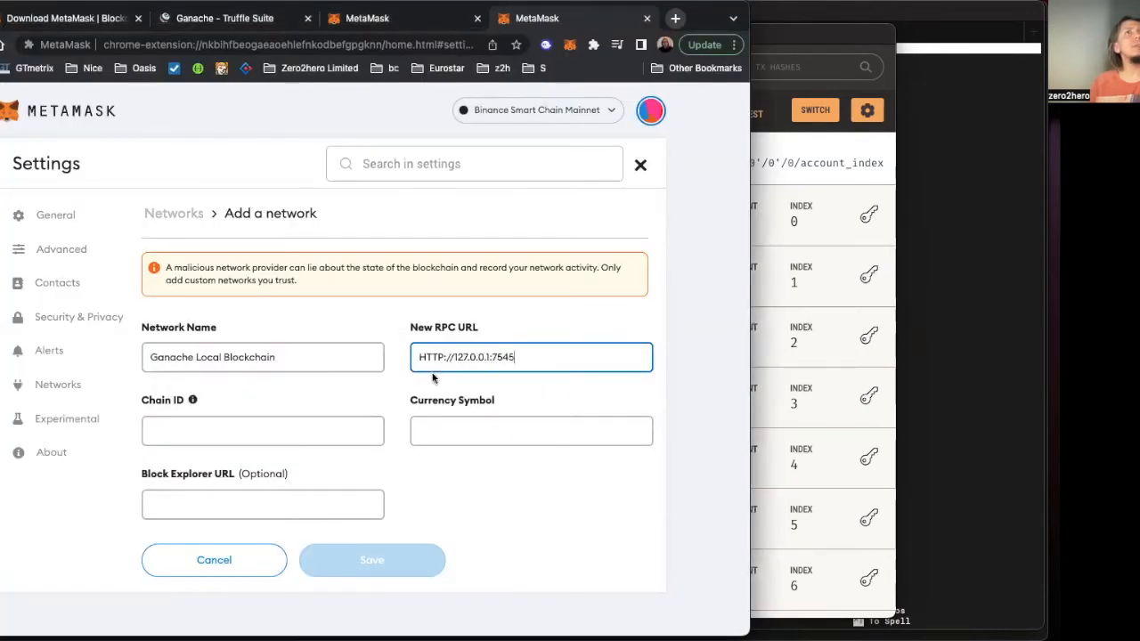
# Step: Set the new network's chain ID to 1337
pyautogui.click(231, 426)
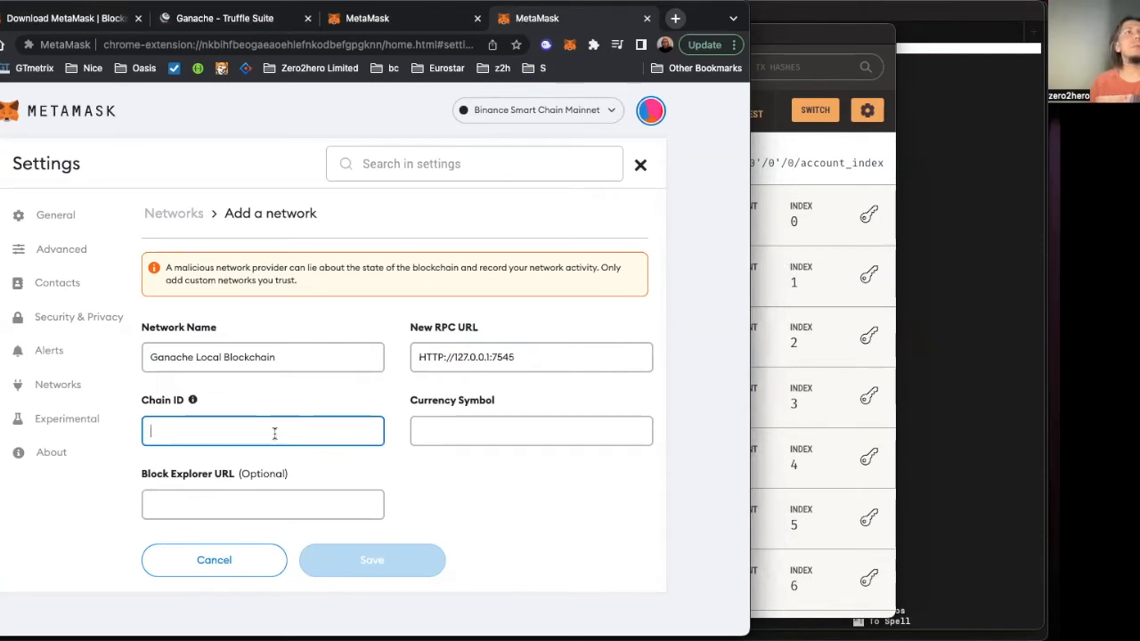
pyautogui.write('1')
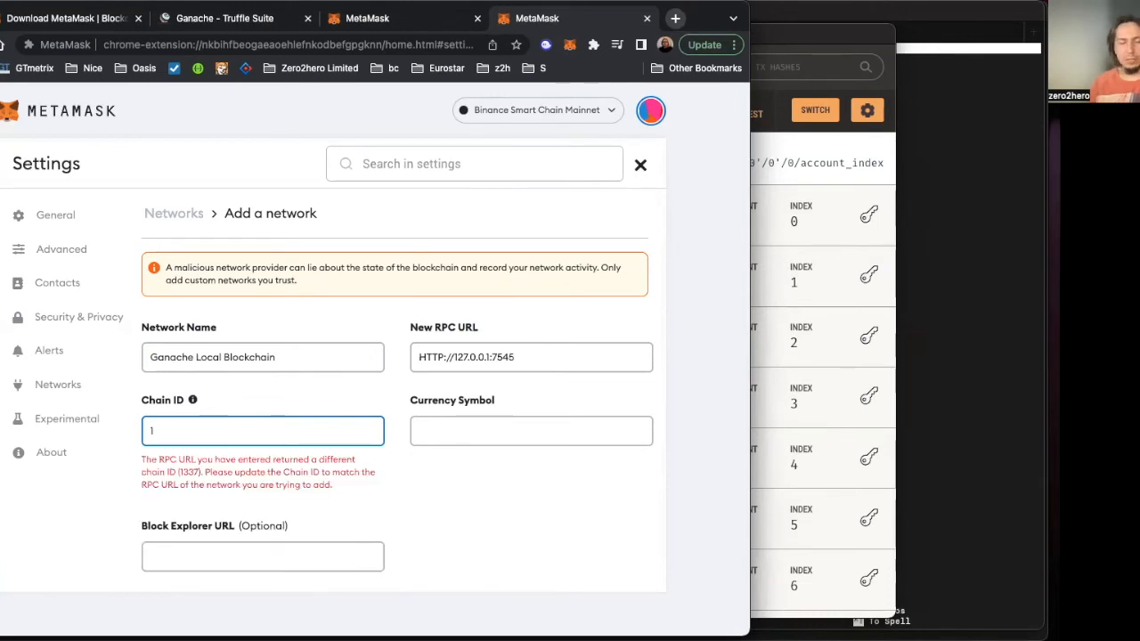
pyautogui.write('337')
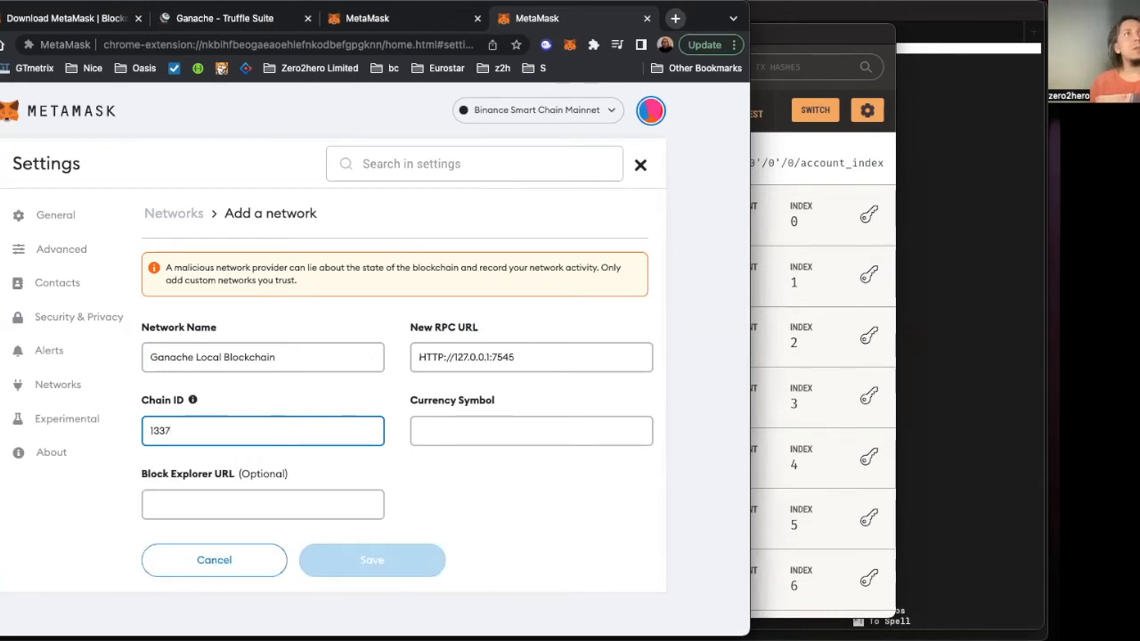
# Step: Set the currency symbol to ETH and save the Ganache Local Blockchain network
pyautogui.click(477, 434)
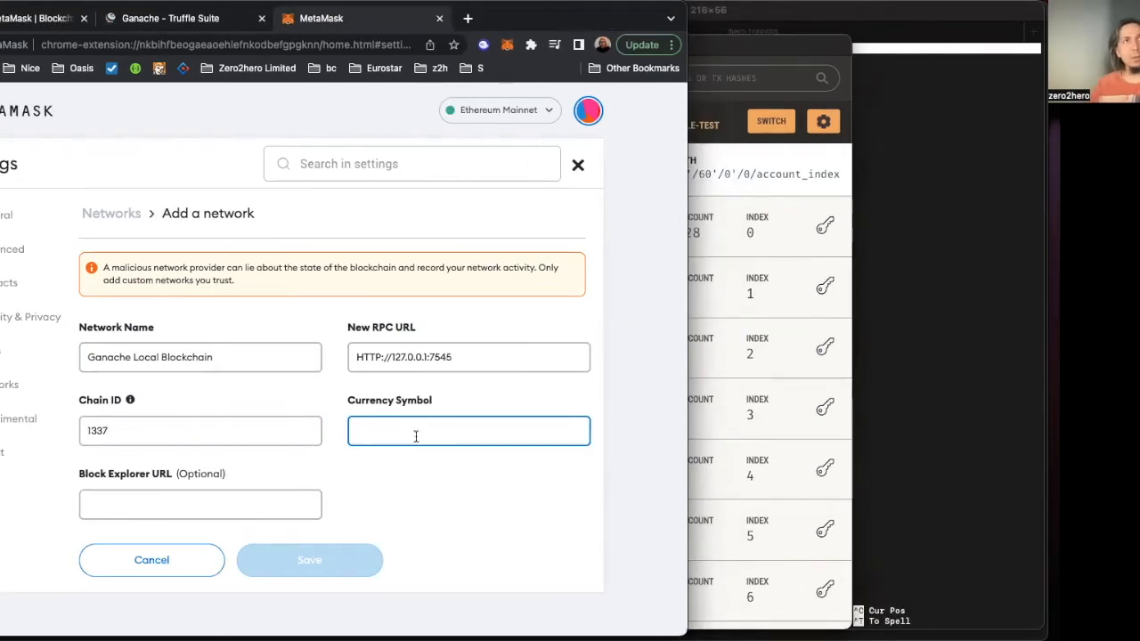
pyautogui.write('ETH')
pyautogui.scroll(-2, 383, 542)
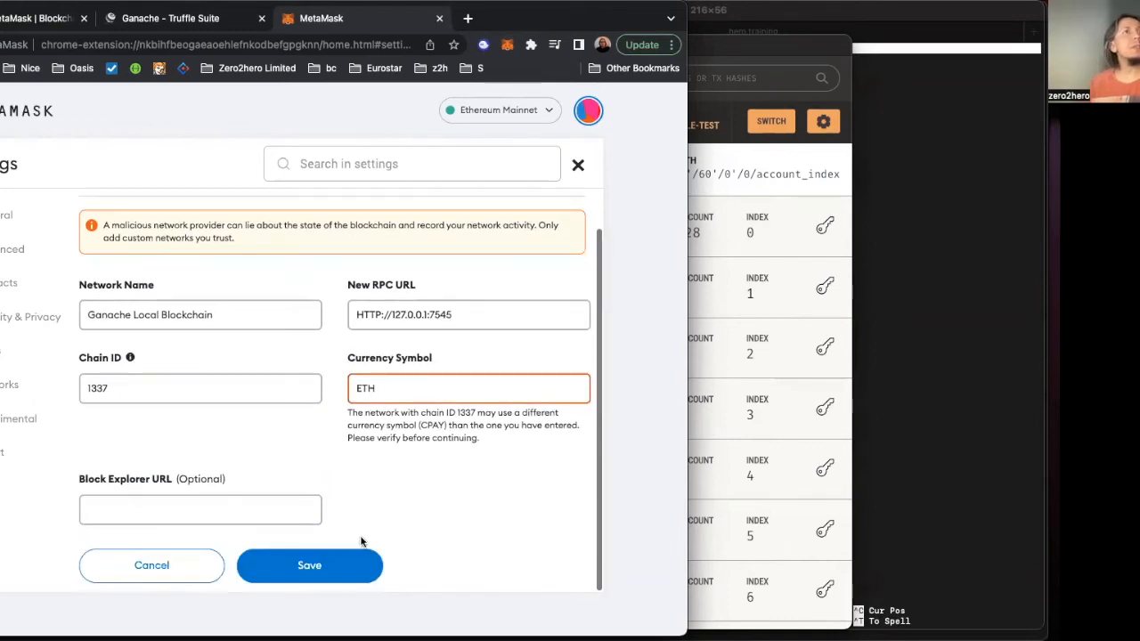
pyautogui.click(320, 566)
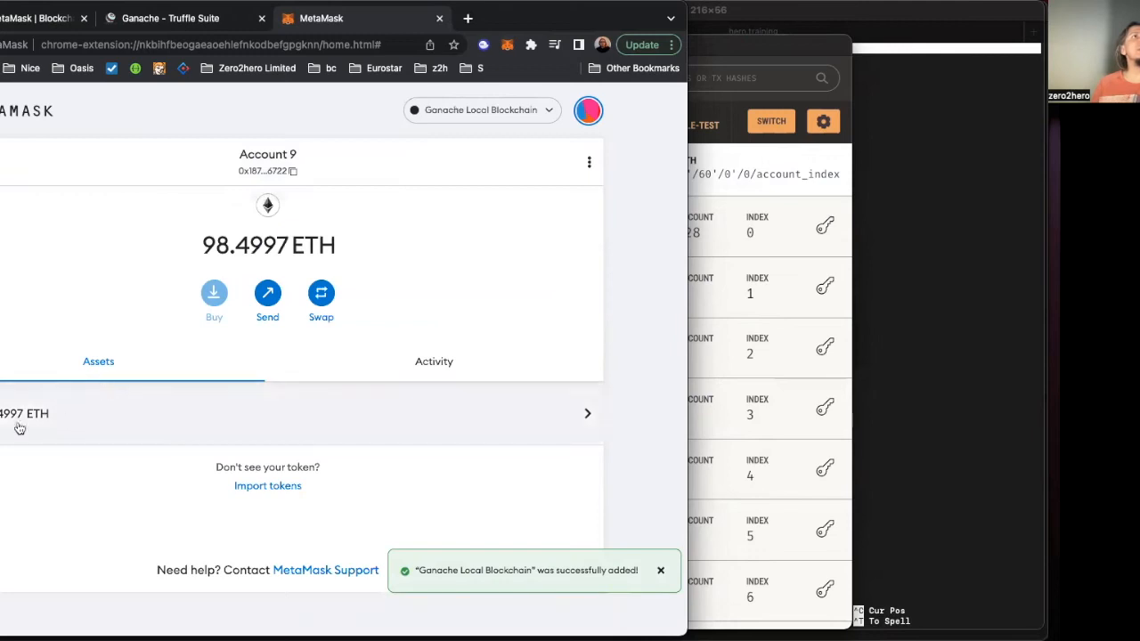
# Step: Switch to Ganache and check the balance of the account at index 0 against the MetaMask wallet
pyautogui.click(749, 190)
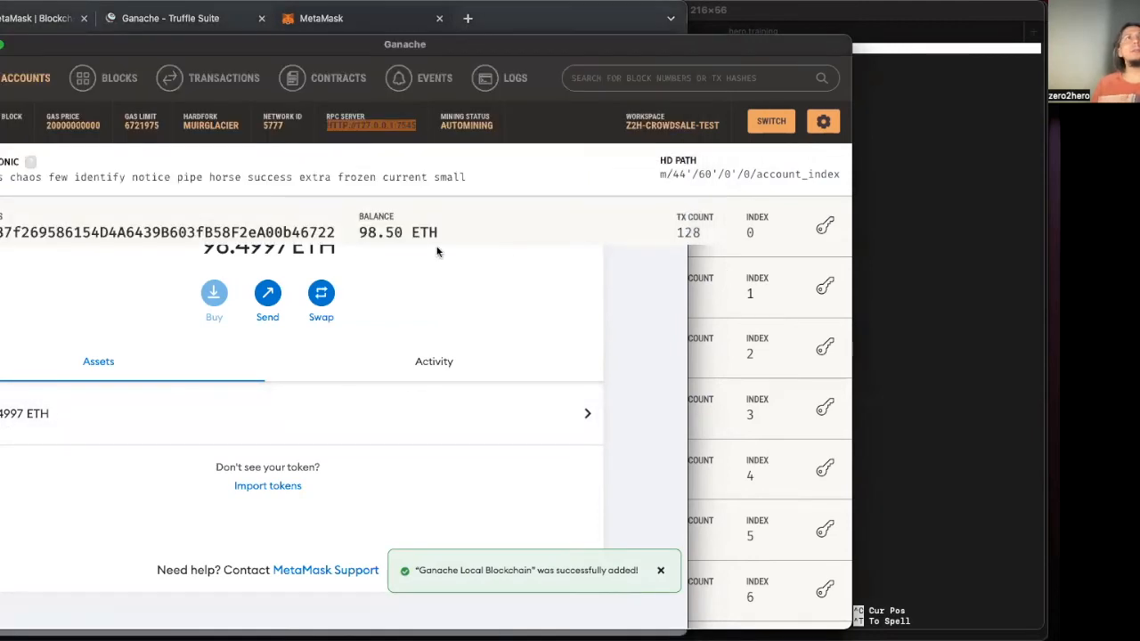
pyautogui.doubleClick(374, 232)
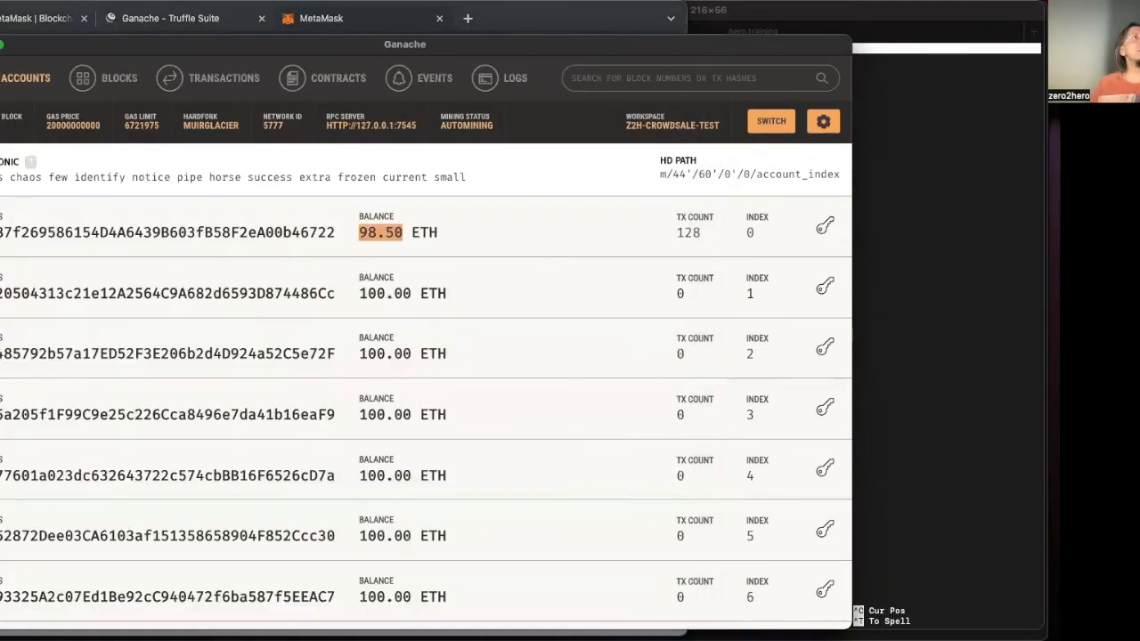
# Step: Compare the balance and address of the Ganache account at index 0 with the current MetaMask account
pyautogui.click(1, 427)
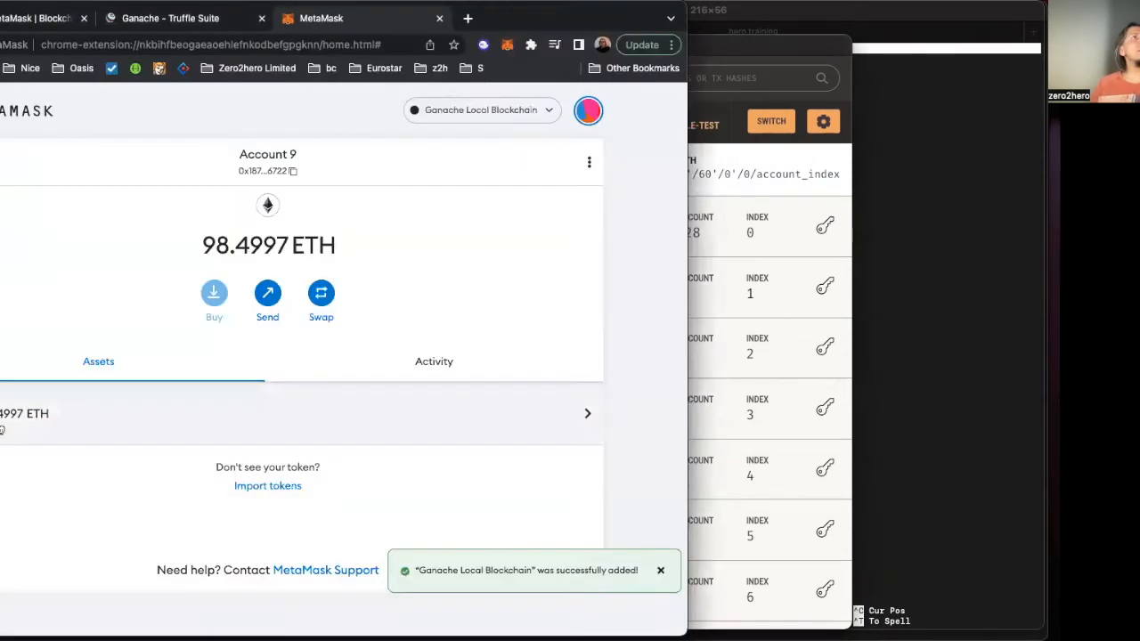
pyautogui.click(739, 264)
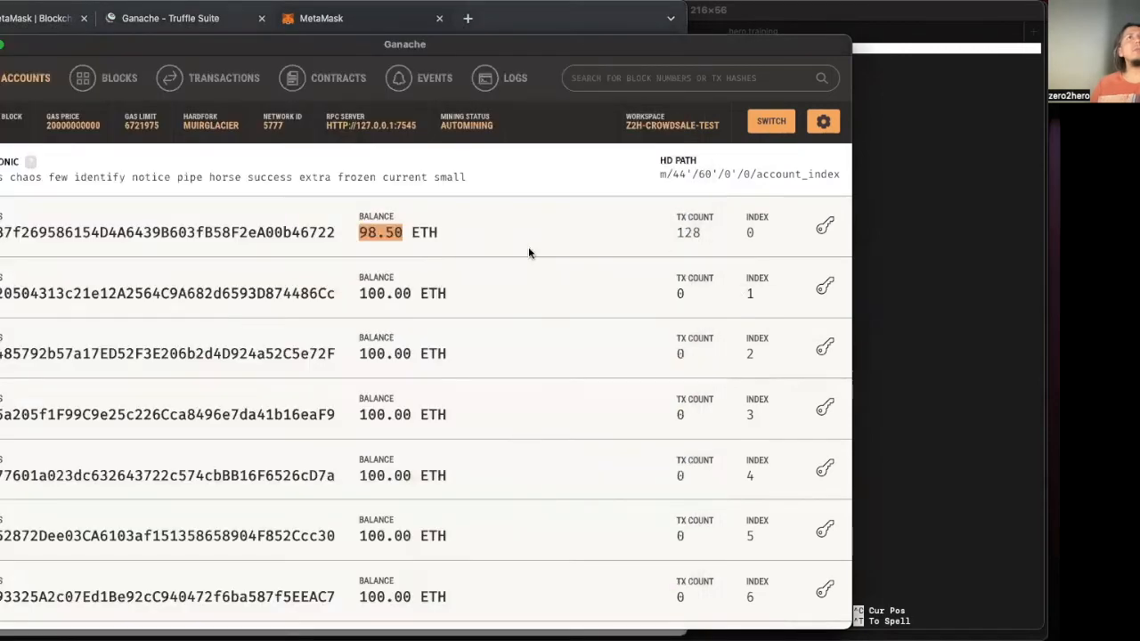
pyautogui.doubleClick(144, 232)
pyautogui.click(2, 317)
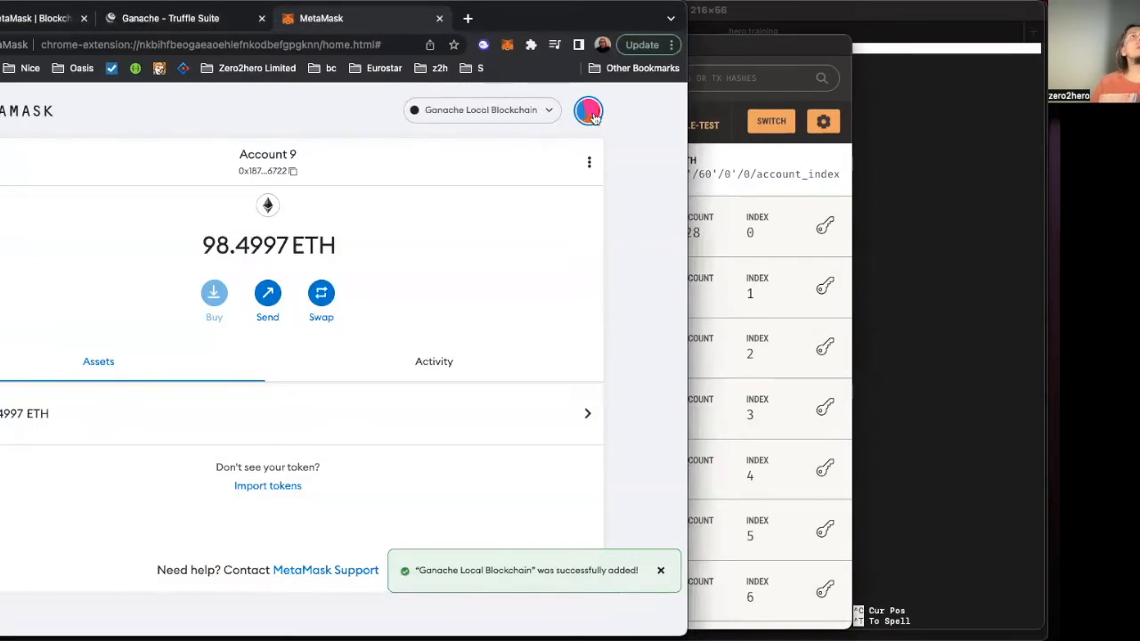
pyautogui.scroll(-1, 282, 180)
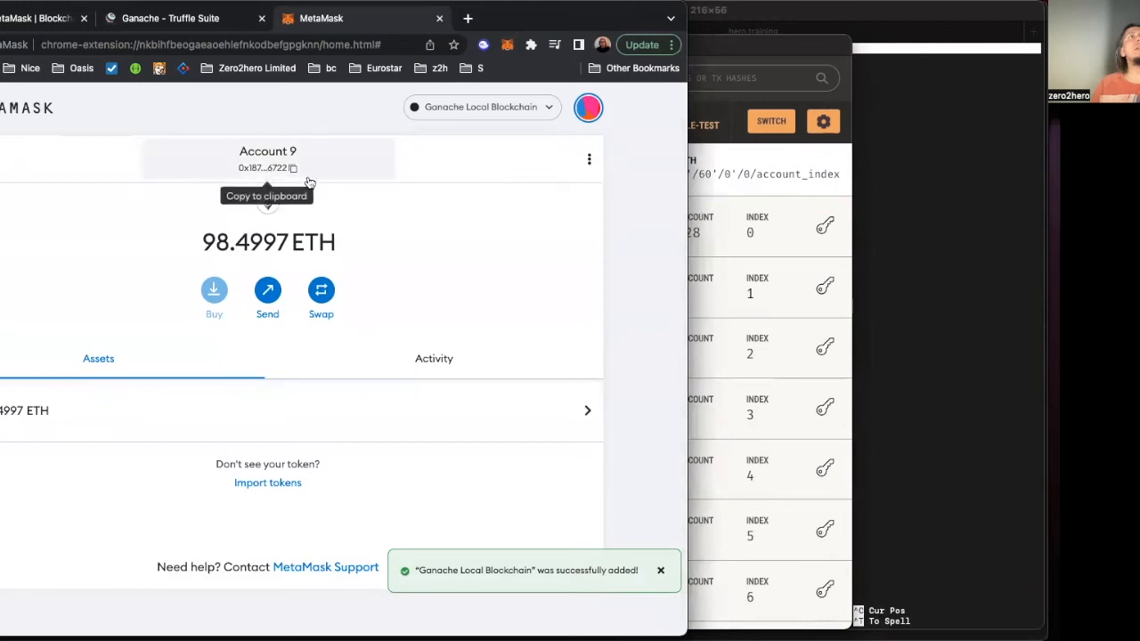
# Step: In Ganache, reveal and copy the private key of the account at index 1
pyautogui.click(591, 111)
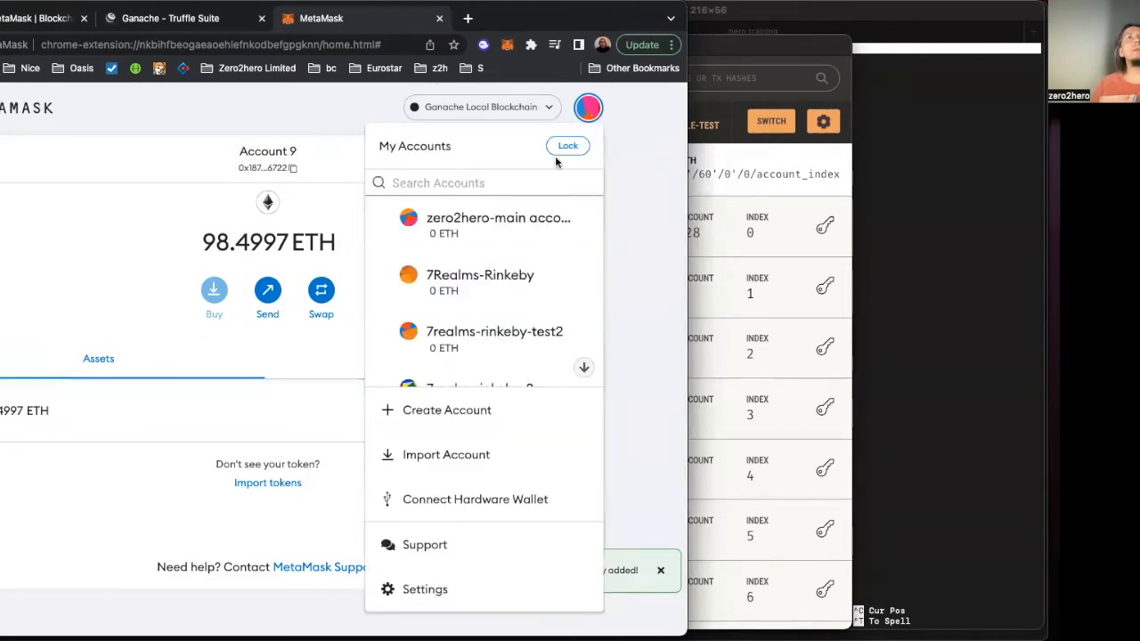
pyautogui.click(740, 238)
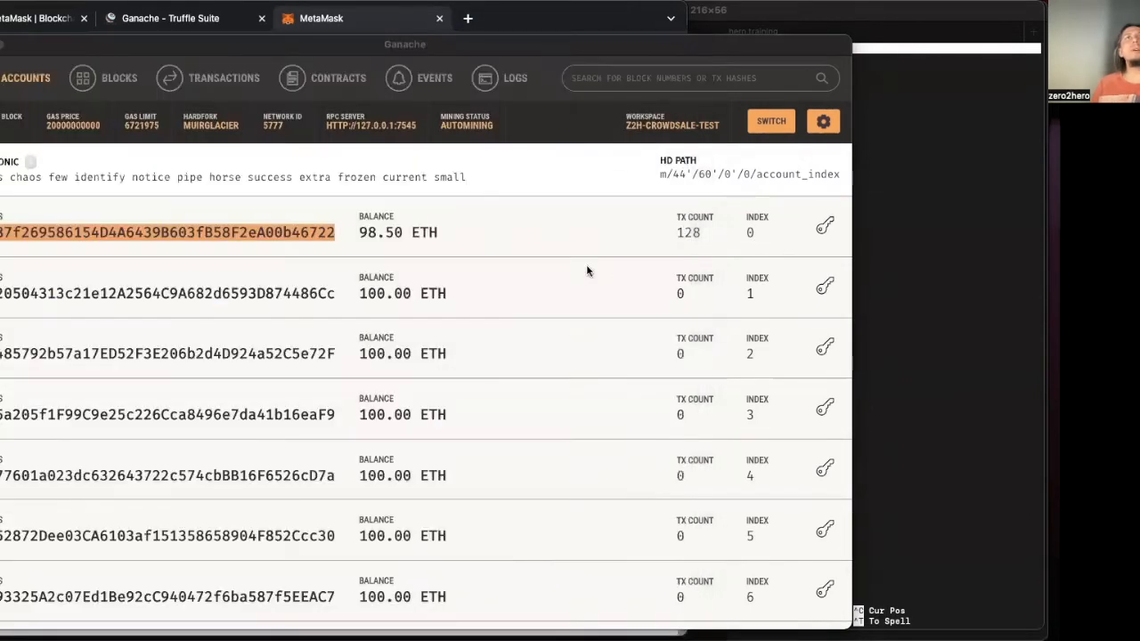
pyautogui.doubleClick(243, 293)
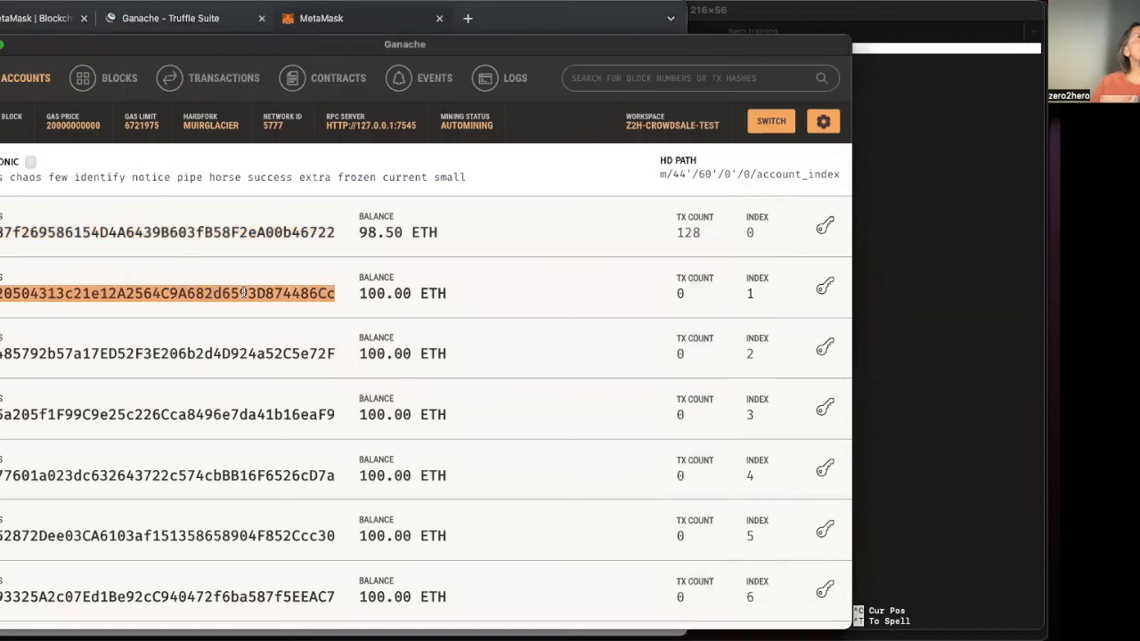
pyautogui.click(826, 287)
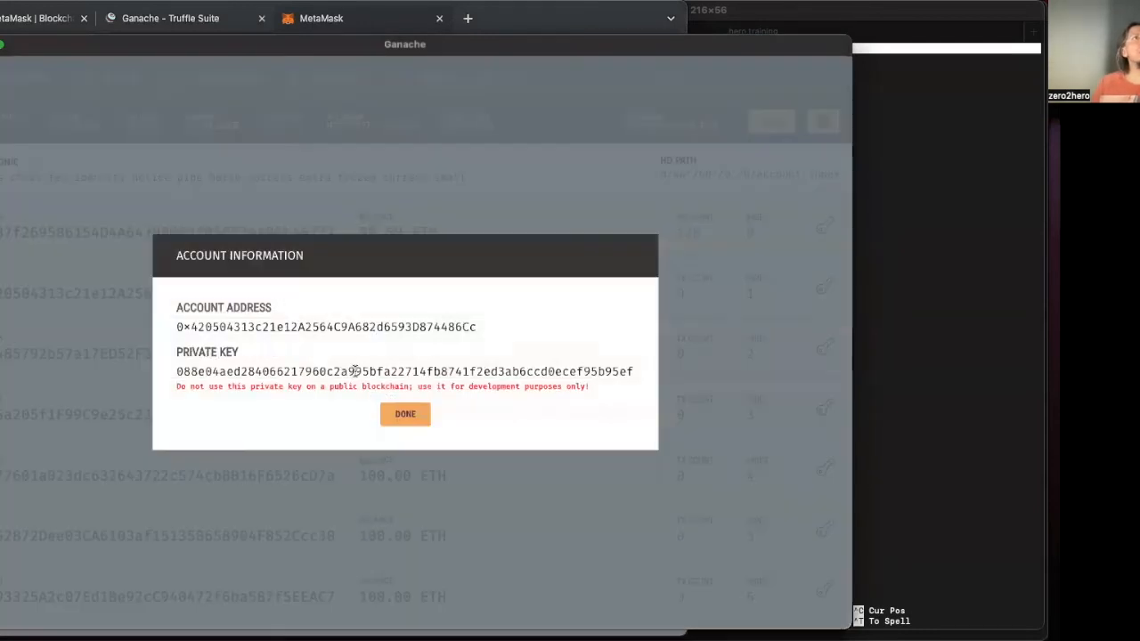
pyautogui.doubleClick(355, 371)
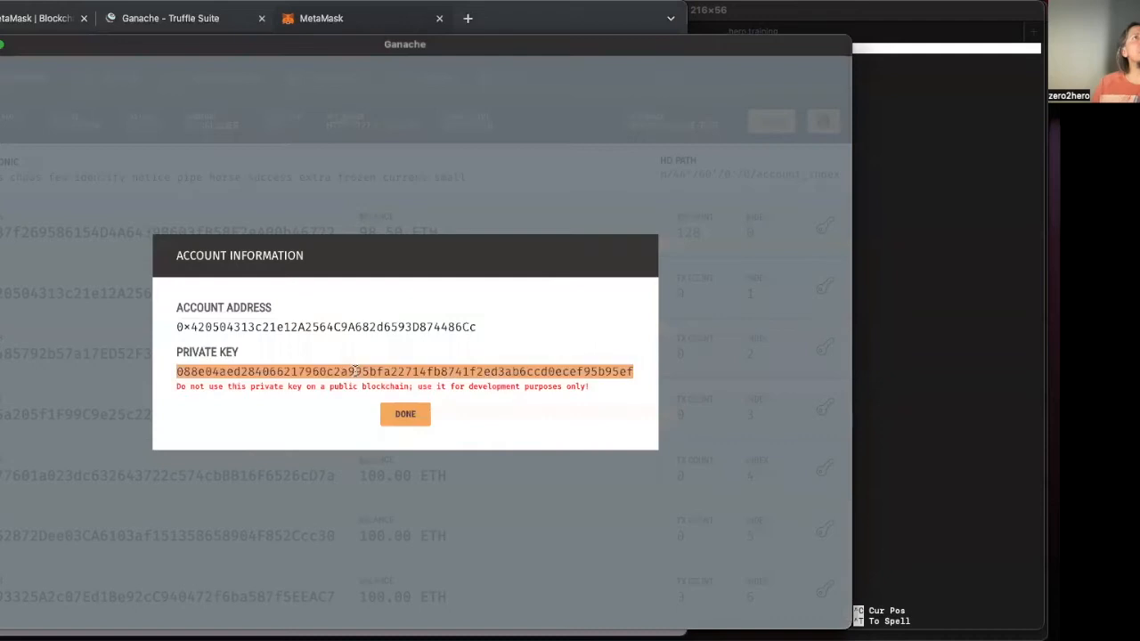
pyautogui.click(405, 416)
# Step: Switch to MetaMask and import a new account by pasting the copied private key
pyautogui.click(537, 18)
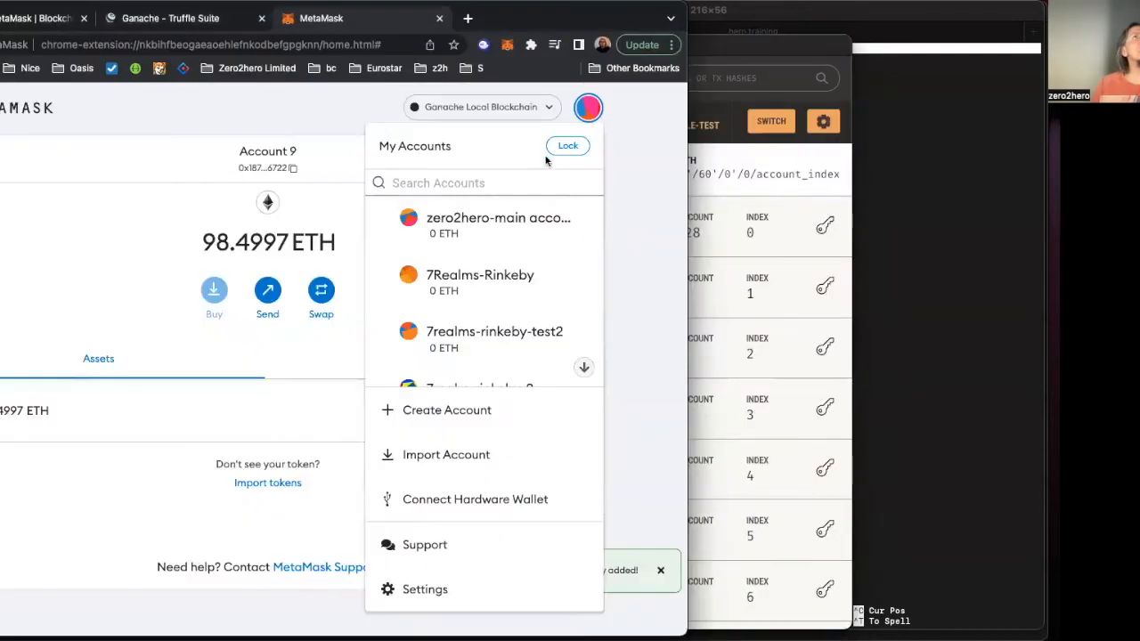
pyautogui.click(619, 109)
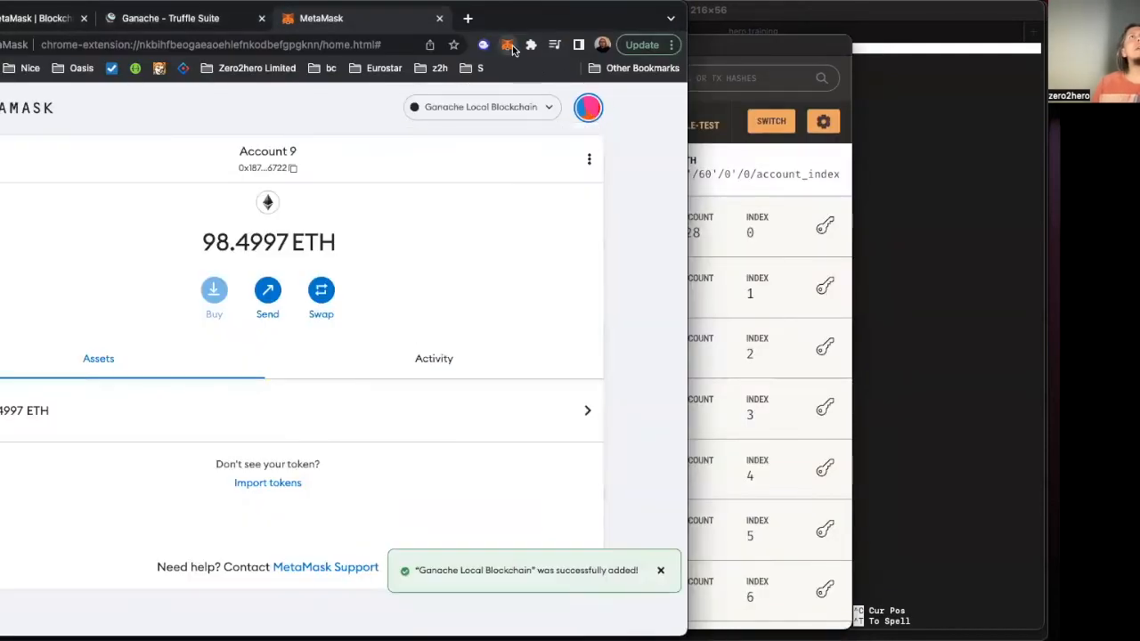
pyautogui.click(507, 45)
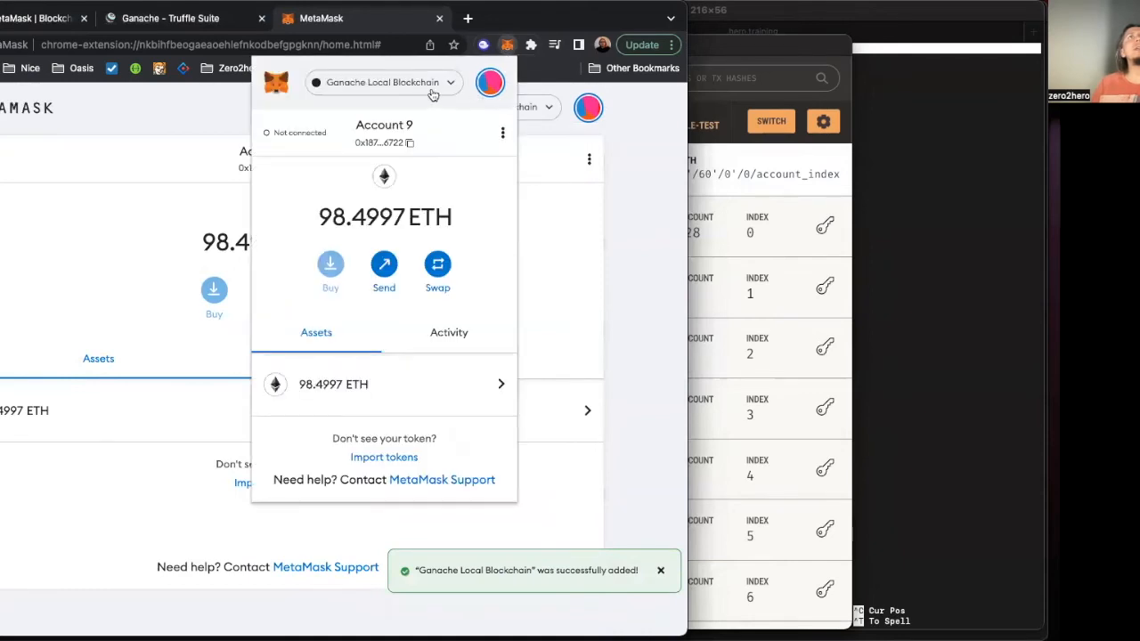
pyautogui.click(490, 82)
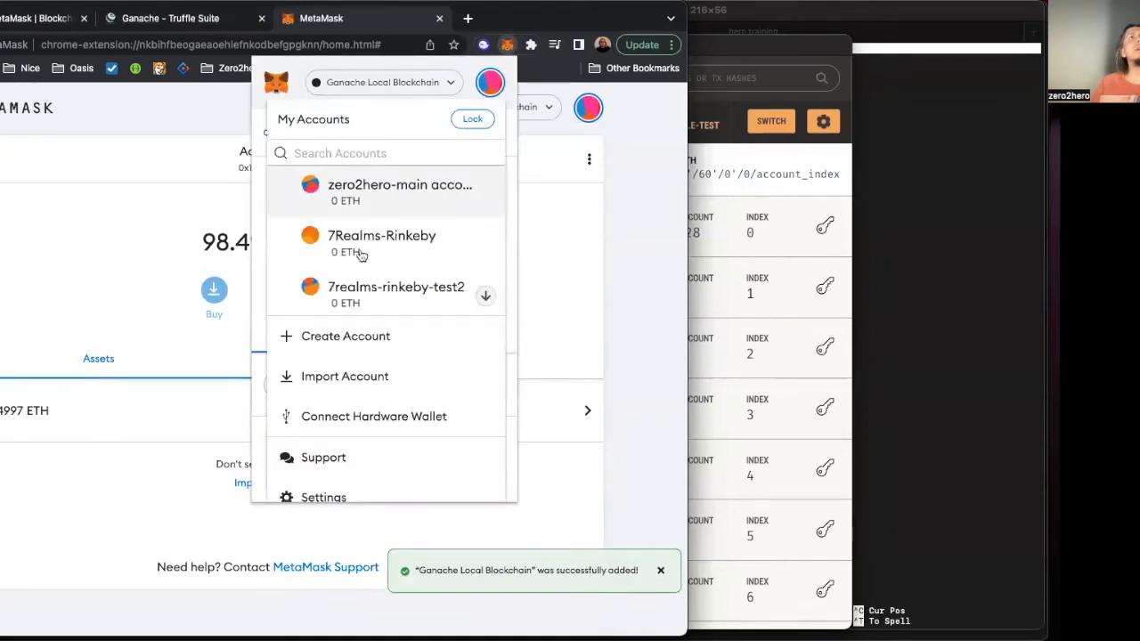
pyautogui.scroll(-1, 367, 354)
pyautogui.click(378, 360)
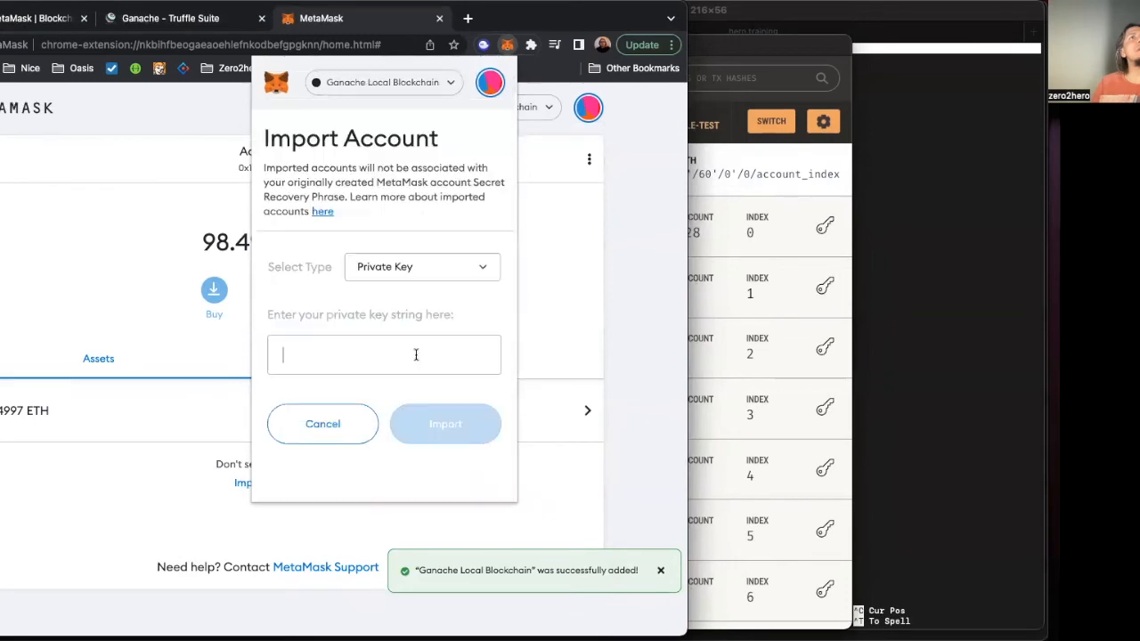
pyautogui.press('super+v')
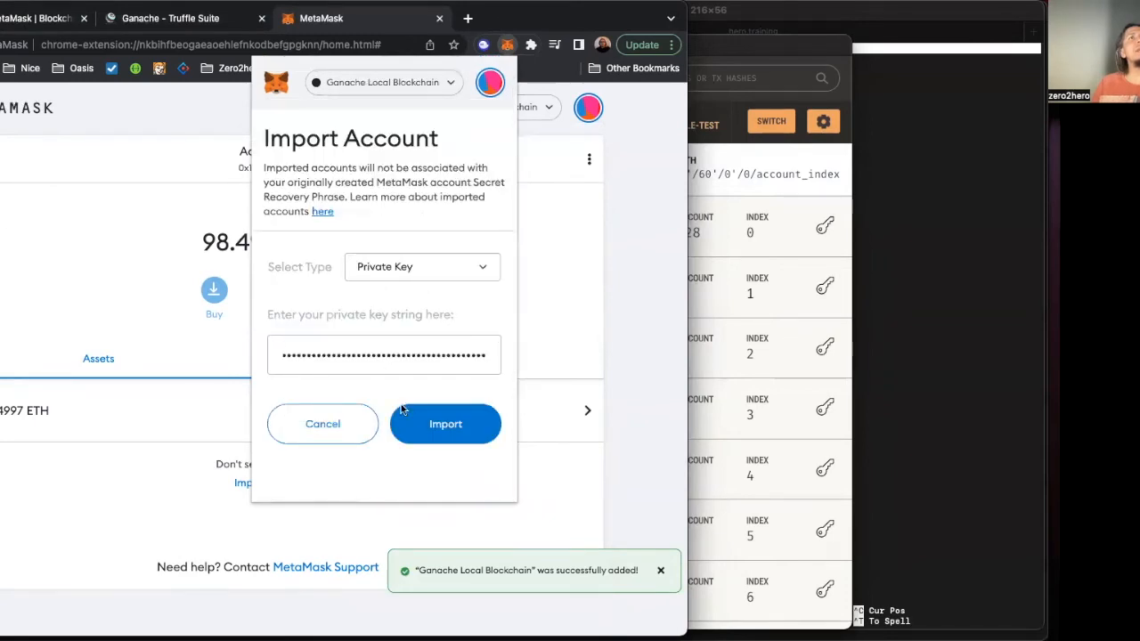
pyautogui.click(454, 432)
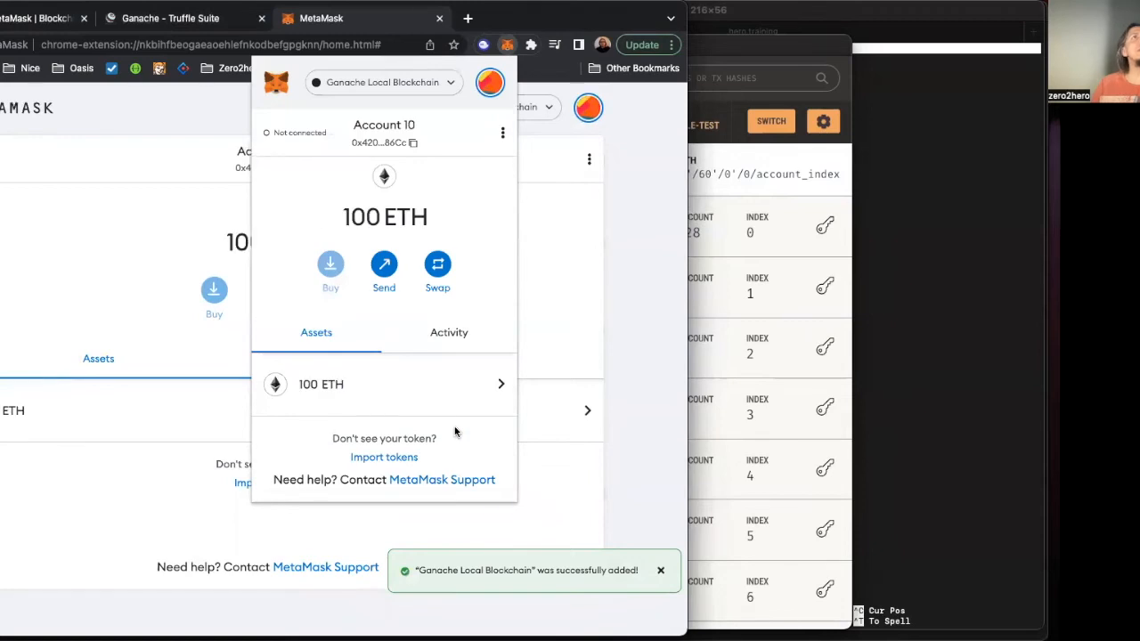
# Step: Rename the newly imported account as Ganache Test 2 in its account details
pyautogui.click(503, 133)
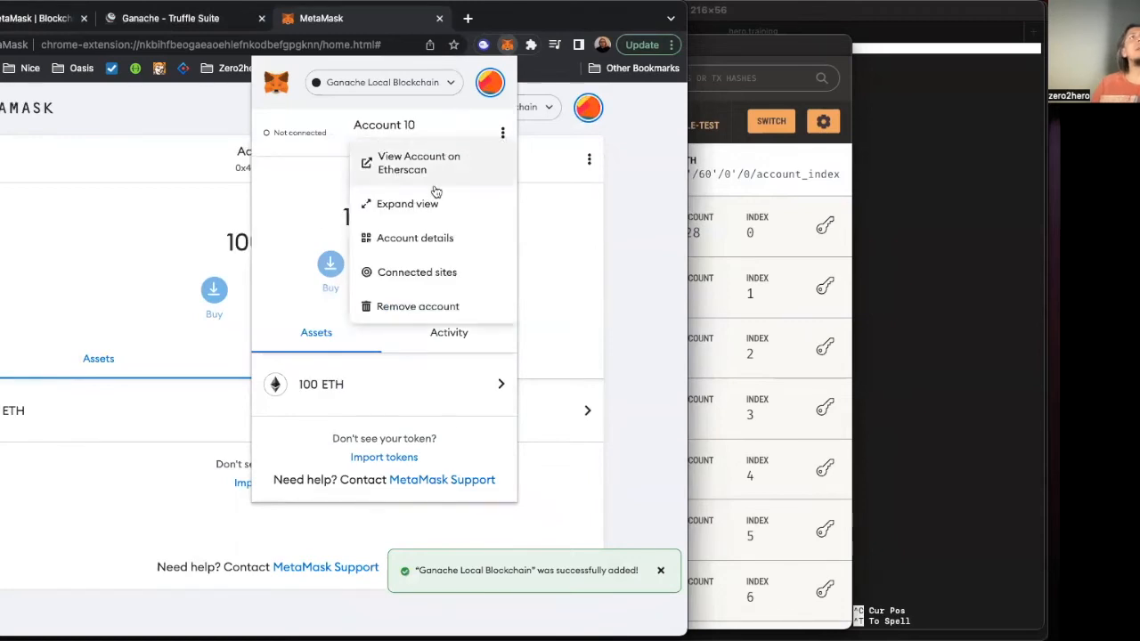
pyautogui.click(465, 245)
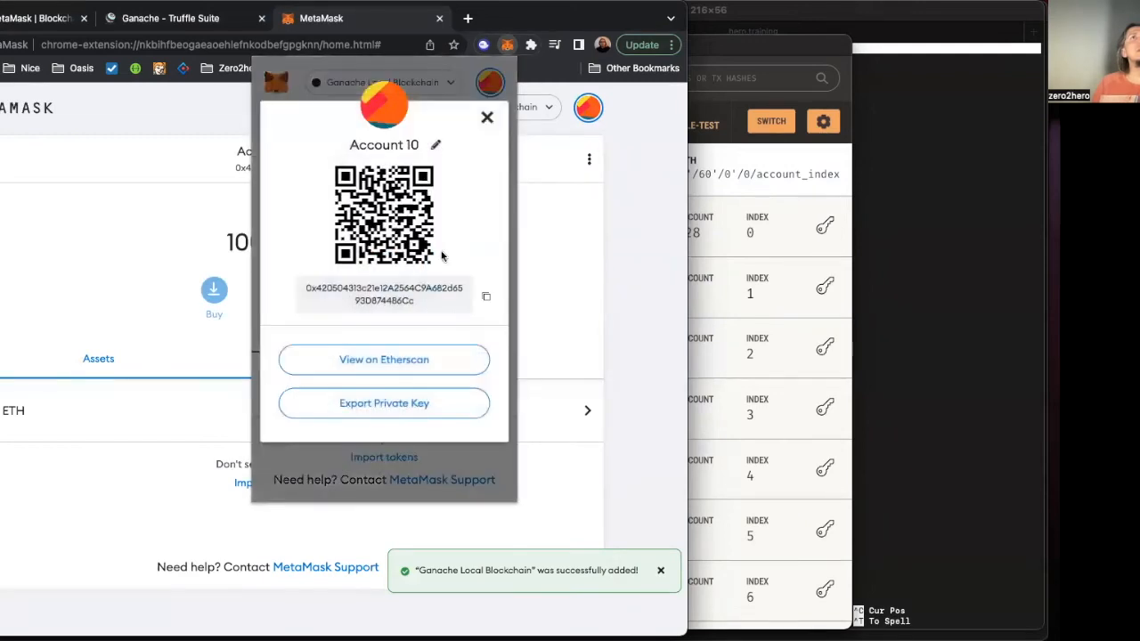
pyautogui.click(435, 145)
pyautogui.moveTo(426, 151); pyautogui.dragTo(312, 149)
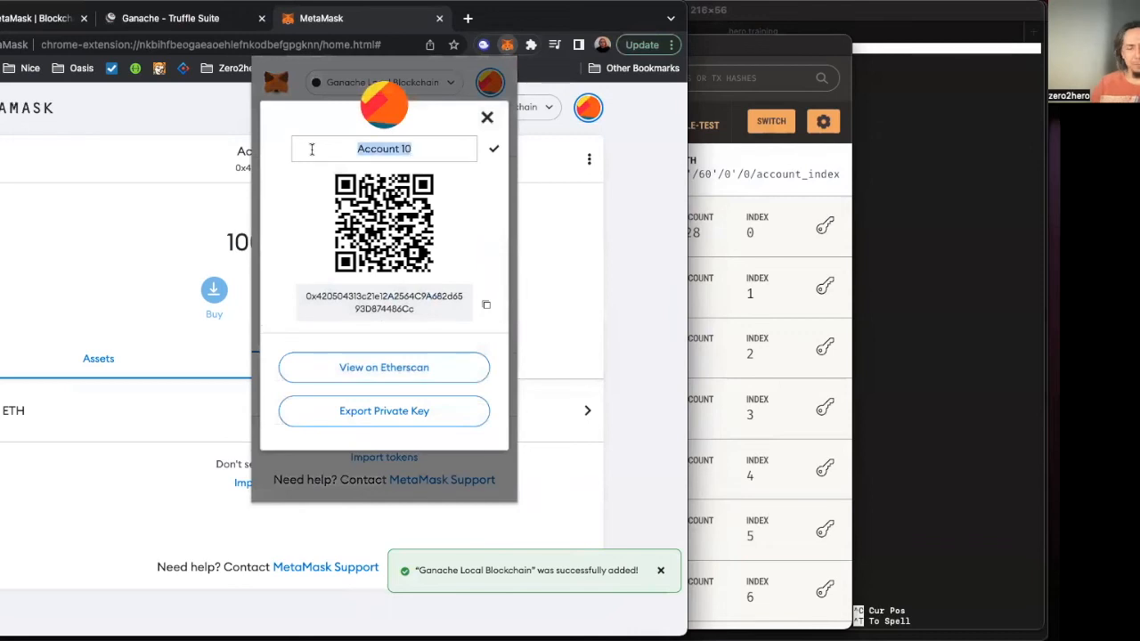
pyautogui.write('Ganache ')
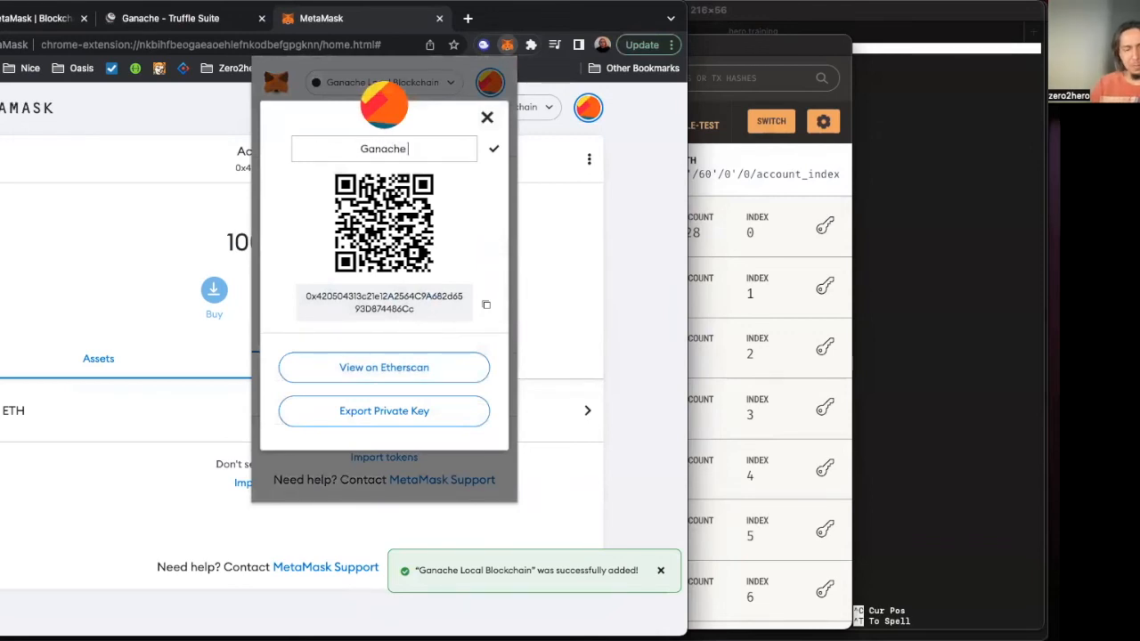
pyautogui.write('Test 2')
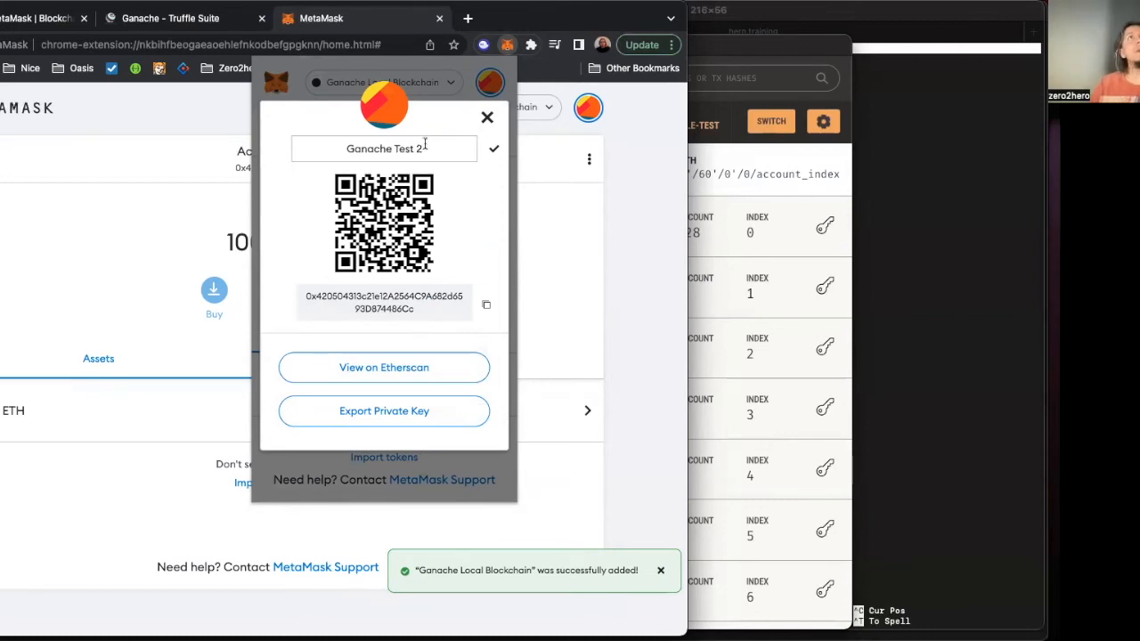
pyautogui.click(494, 149)
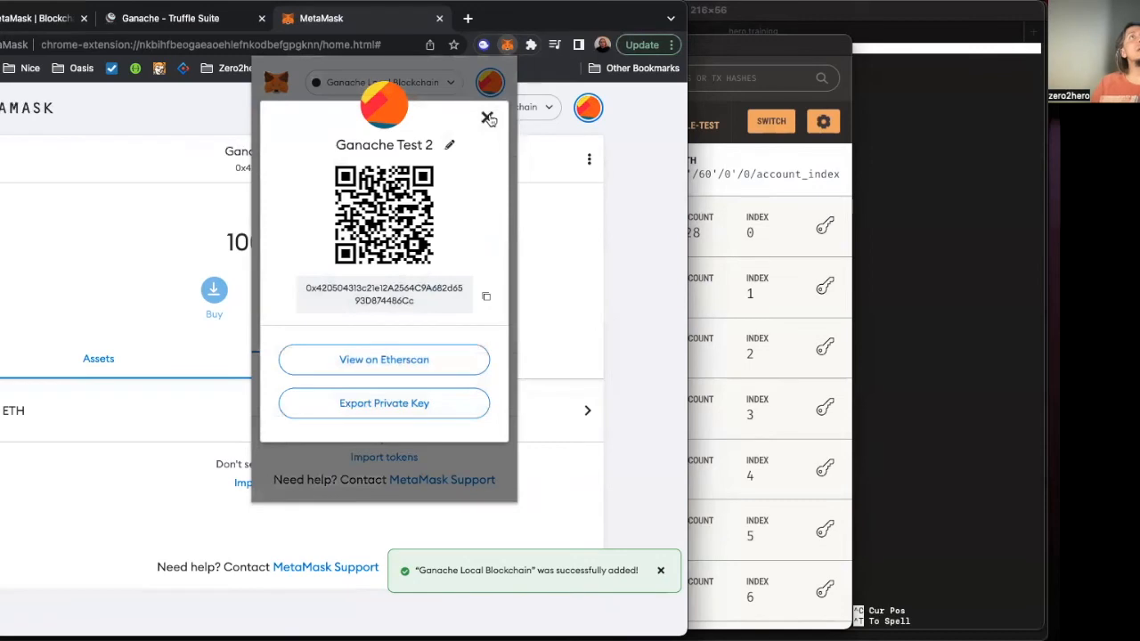
pyautogui.click(487, 118)
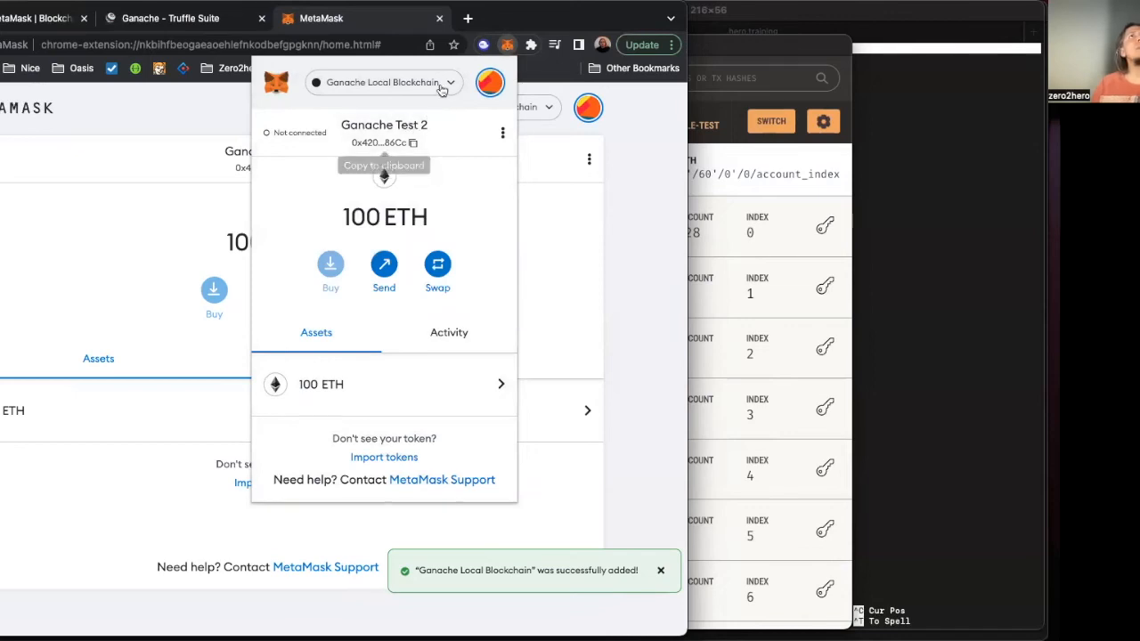
# Step: Switch to Account 9 and rename it as Ganache Test 1 in its account details
pyautogui.click(490, 88)
pyautogui.scroll(-10, 384, 258)
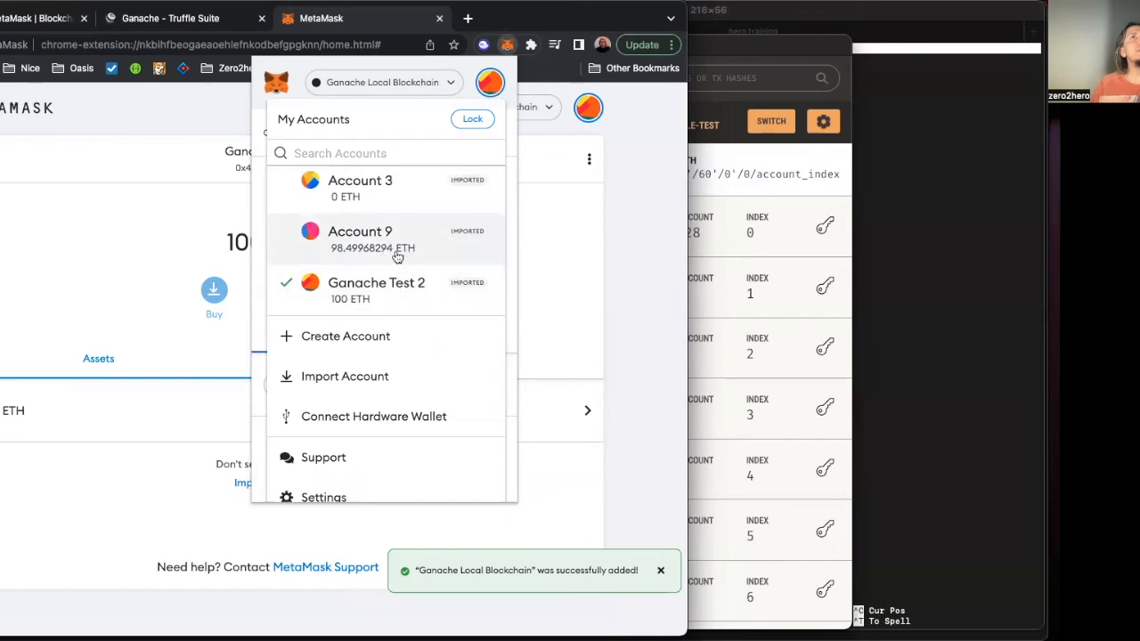
pyautogui.click(360, 253)
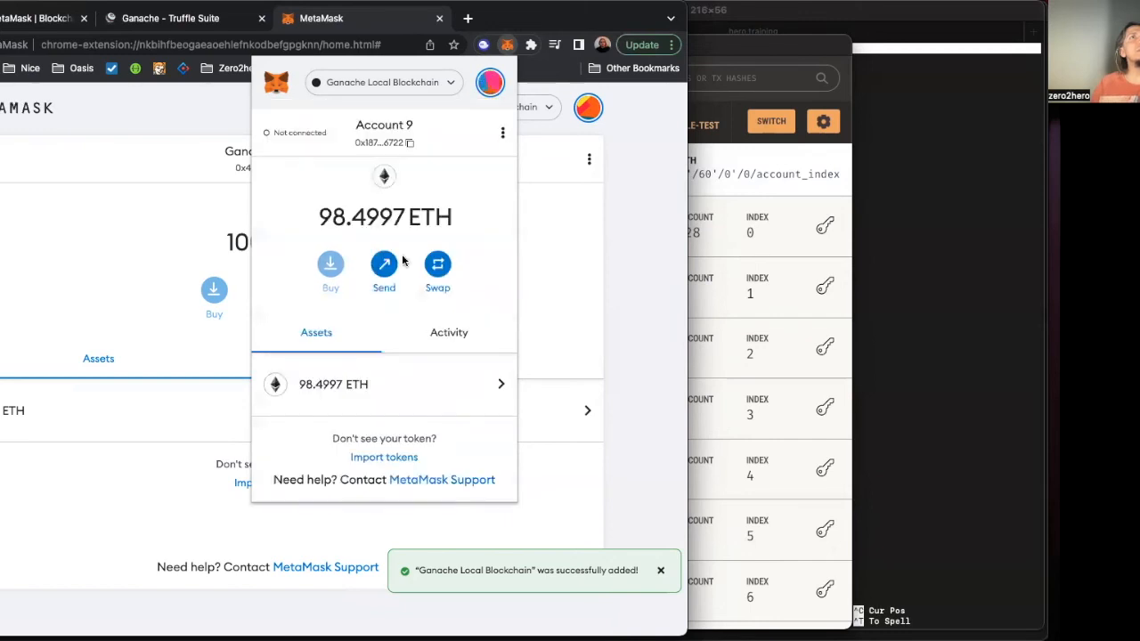
pyautogui.click(503, 133)
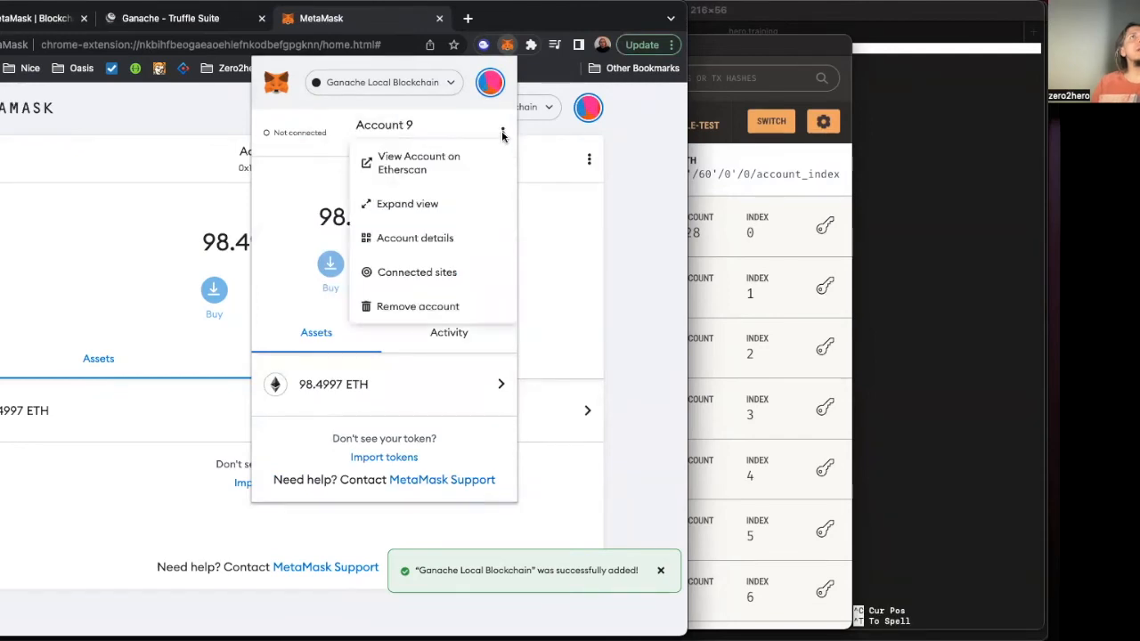
pyautogui.click(460, 241)
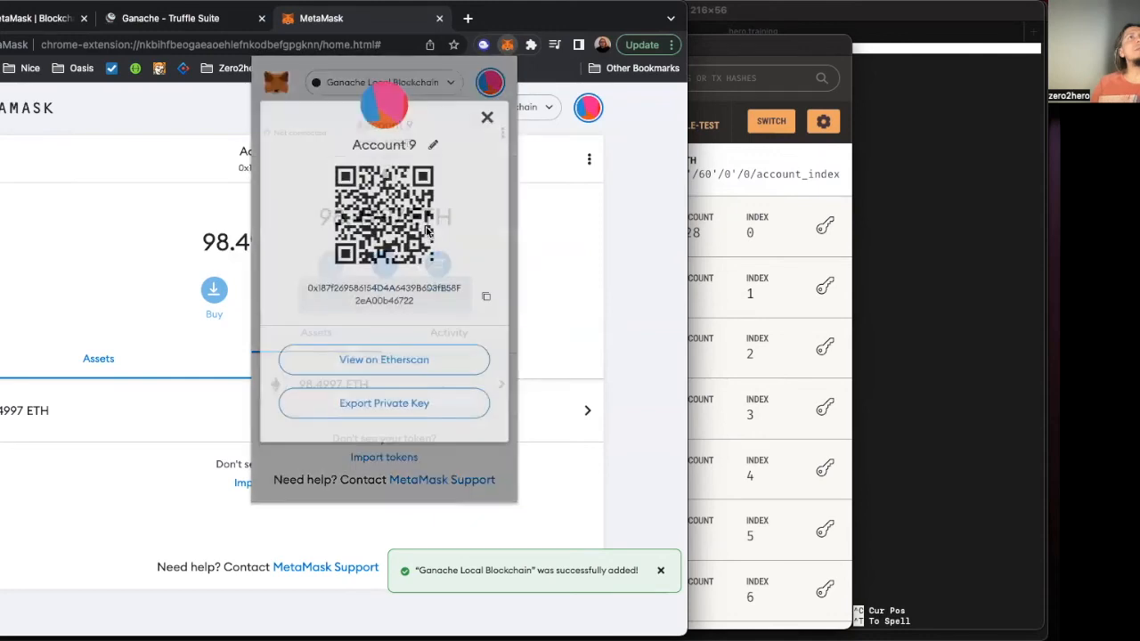
pyautogui.click(431, 148)
pyautogui.press('super+a')
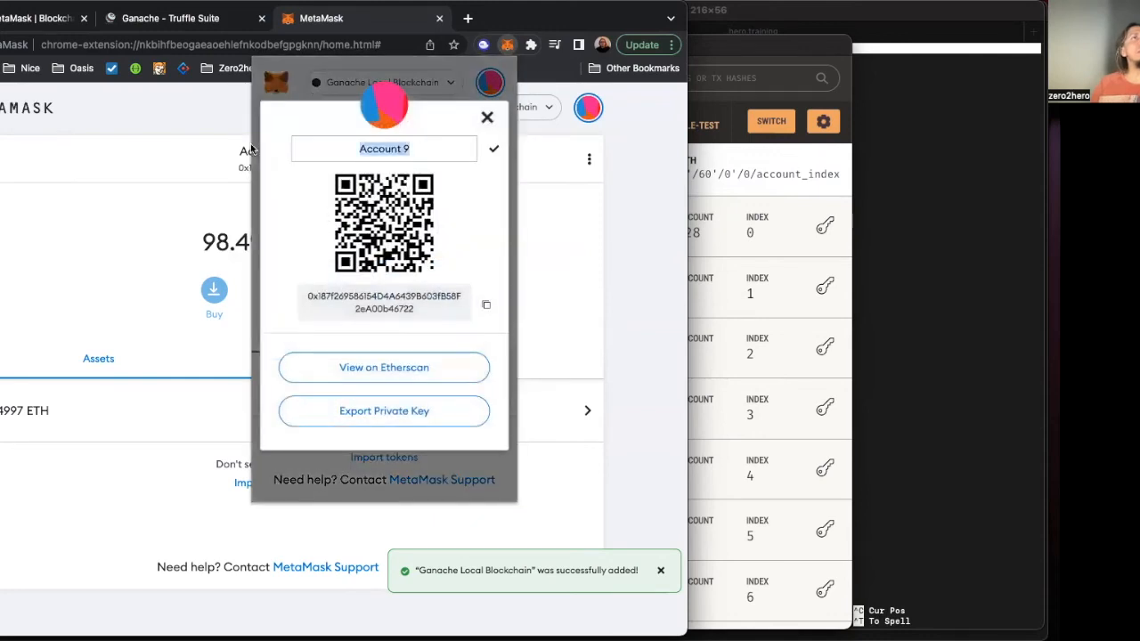
pyautogui.write('Ganach')
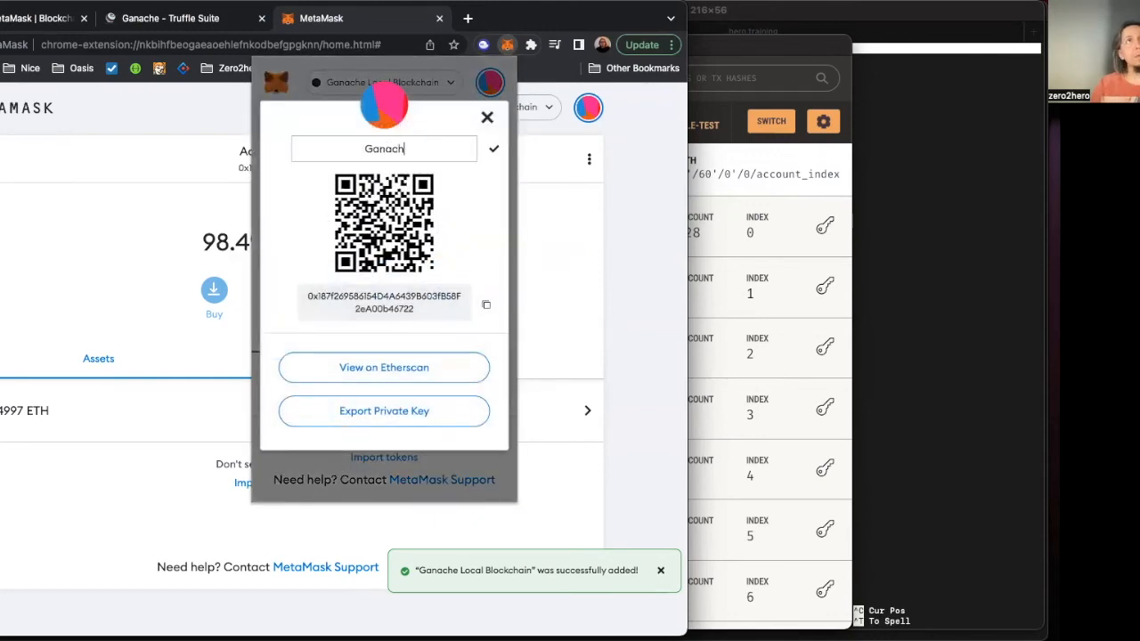
pyautogui.write('e Test 1')
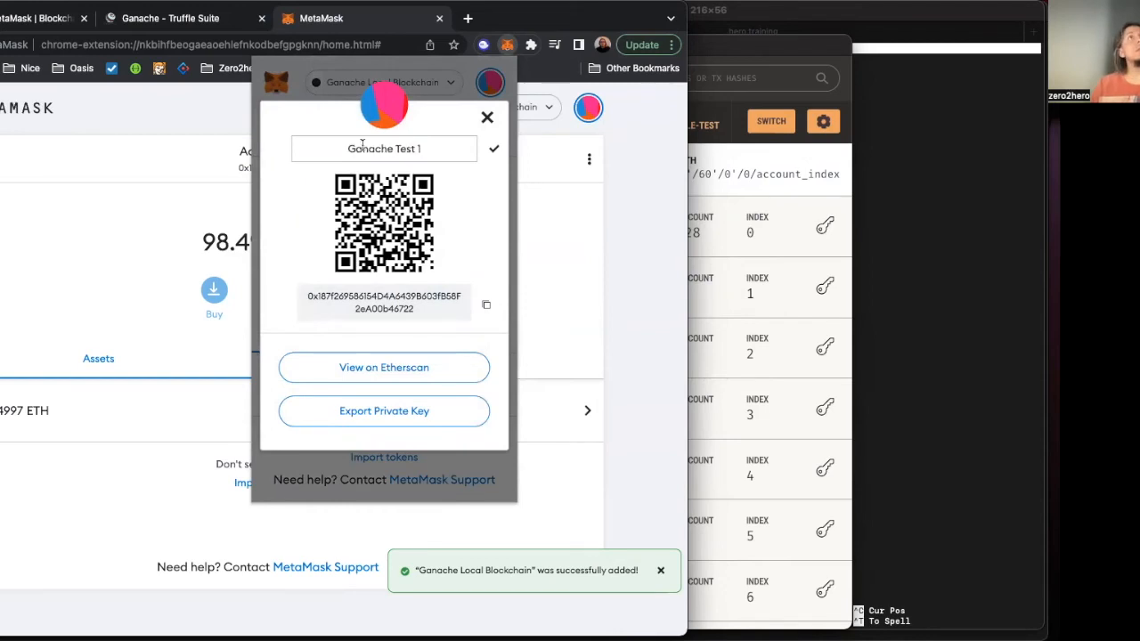
pyautogui.click(494, 150)
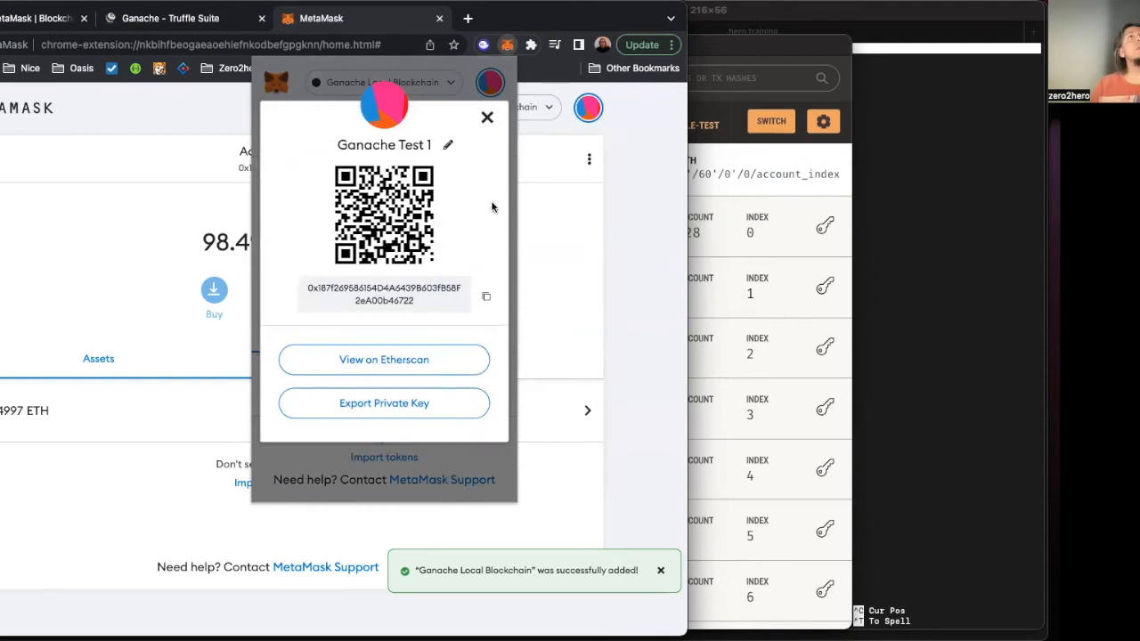
pyautogui.click(487, 119)
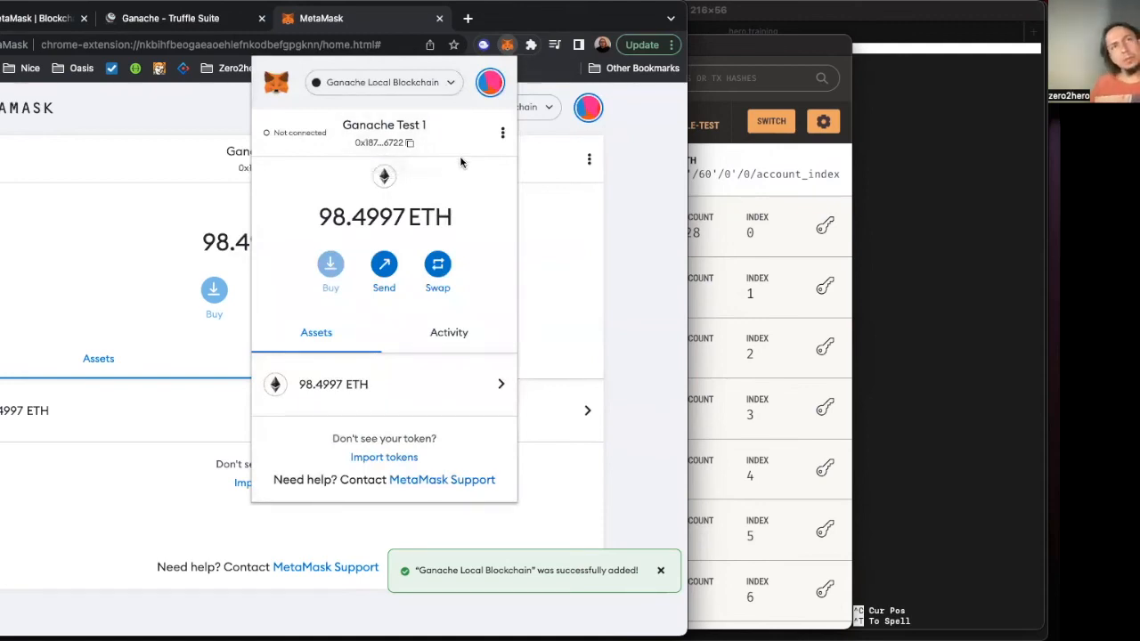
# Step: Close the full-page MetaMask wallet and open the MetaMask extension over the Truffle Suite Ganache page
pyautogui.click(94, 210)
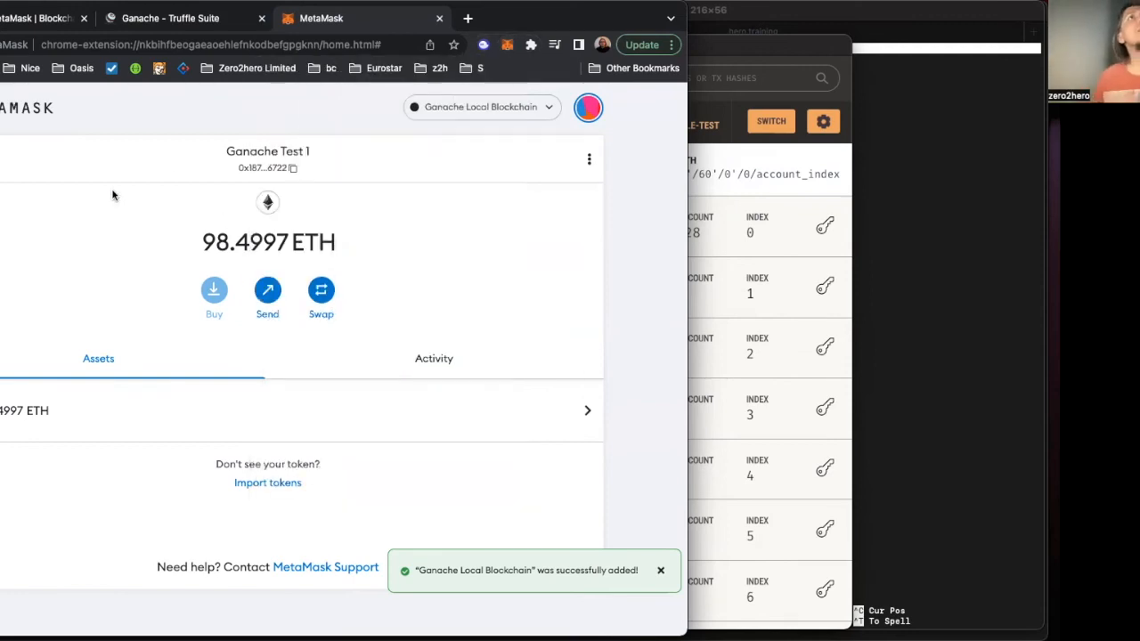
pyautogui.click(439, 18)
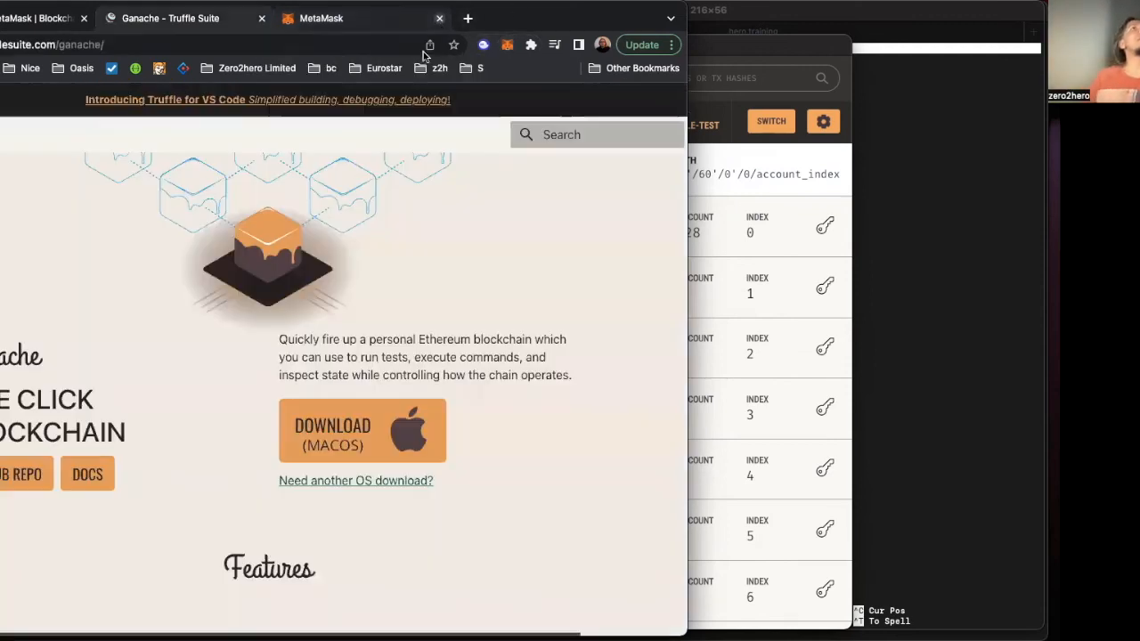
pyautogui.click(507, 45)
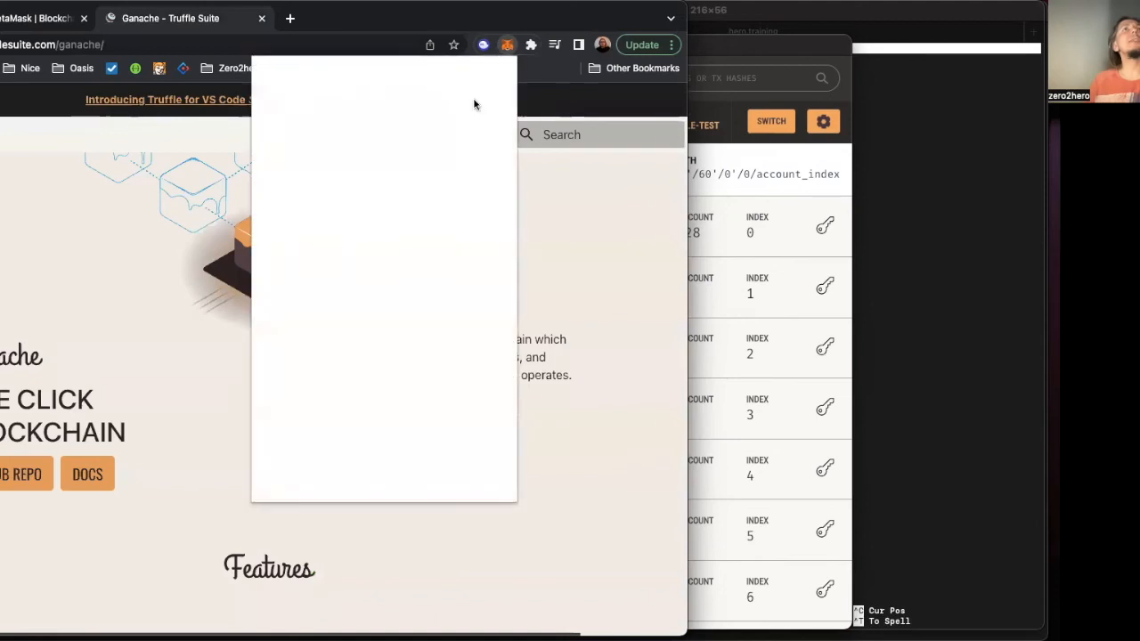